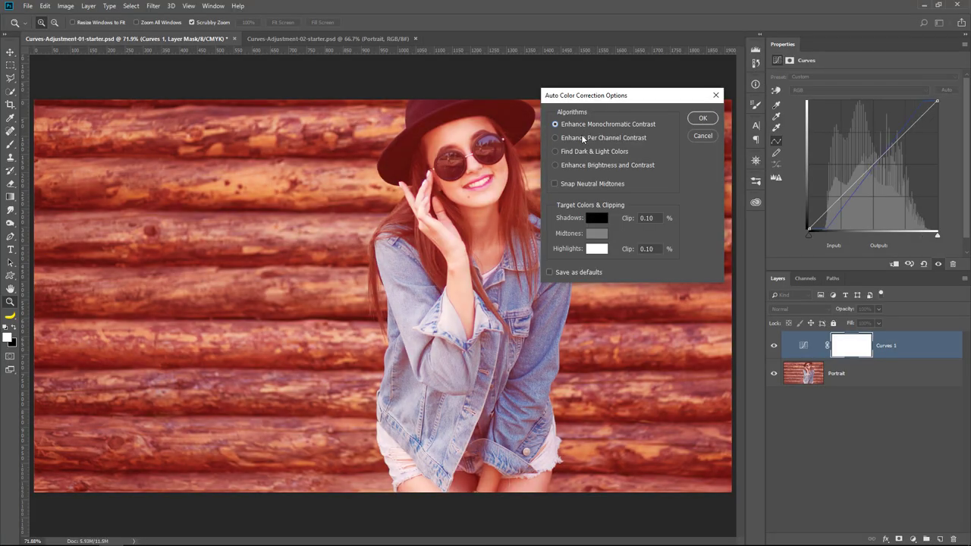
Preview the Find Dark & Light Colors algorithm on the reddish portrait.
click(570, 152)
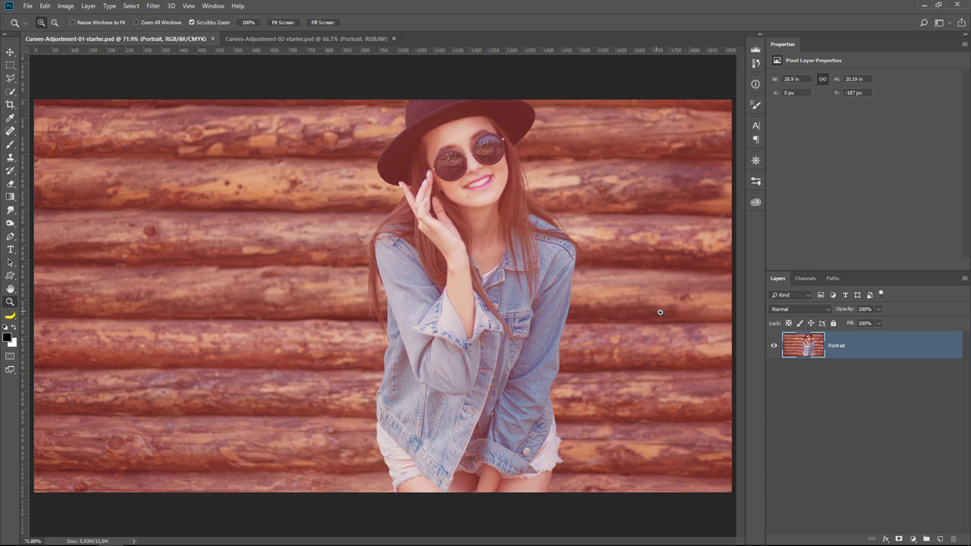
Add Levels and Curves adjustment layers, trash Levels 1, and select Curves 1.
click(913, 538)
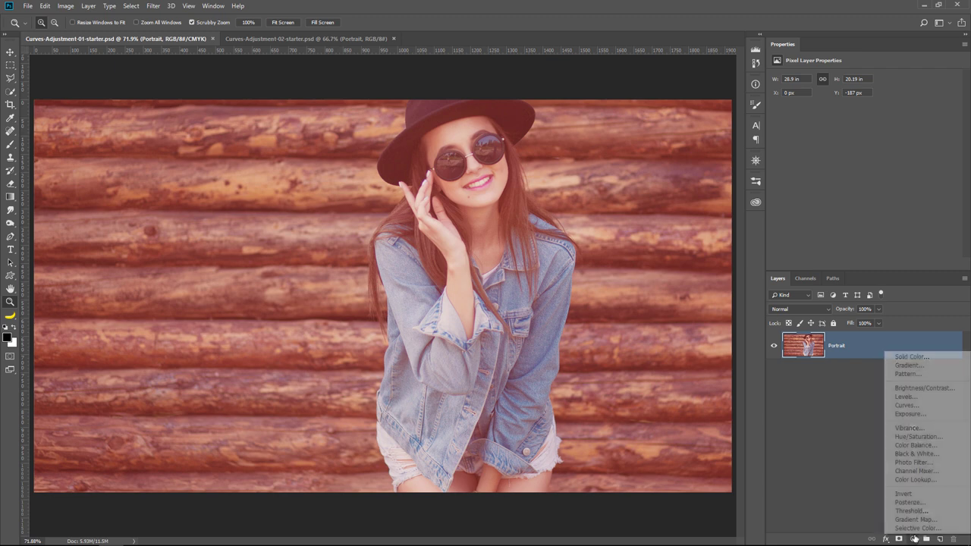
click(918, 400)
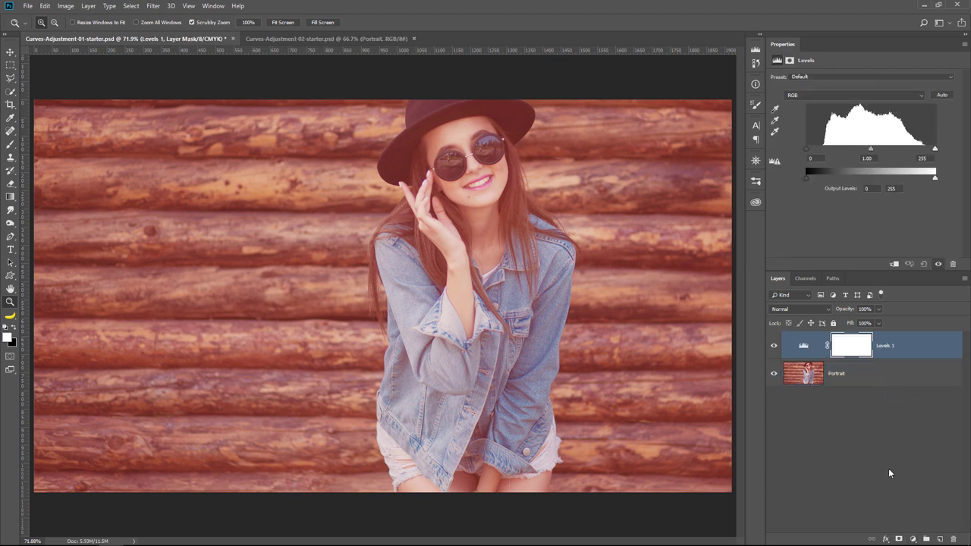
click(913, 538)
click(914, 407)
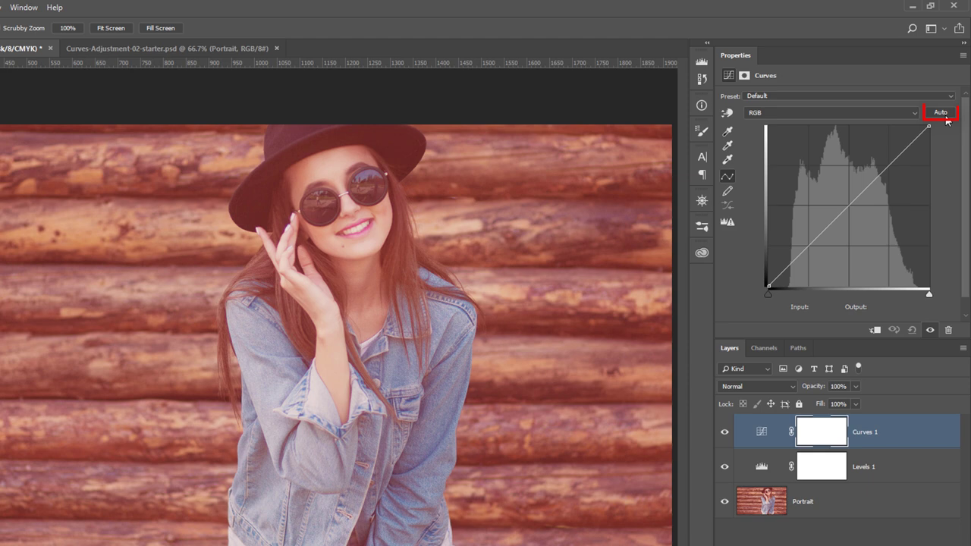
click(762, 469)
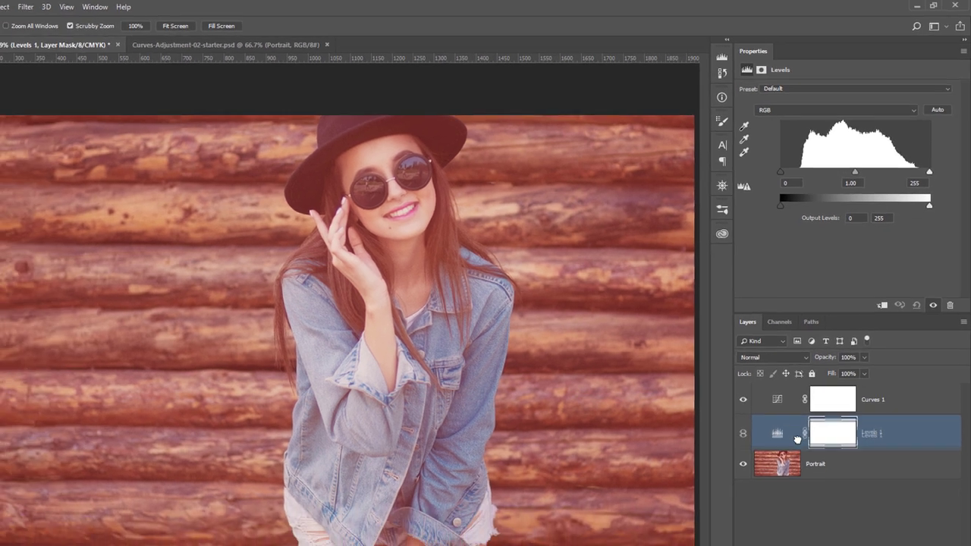
drag(761, 468, 953, 538)
click(895, 355)
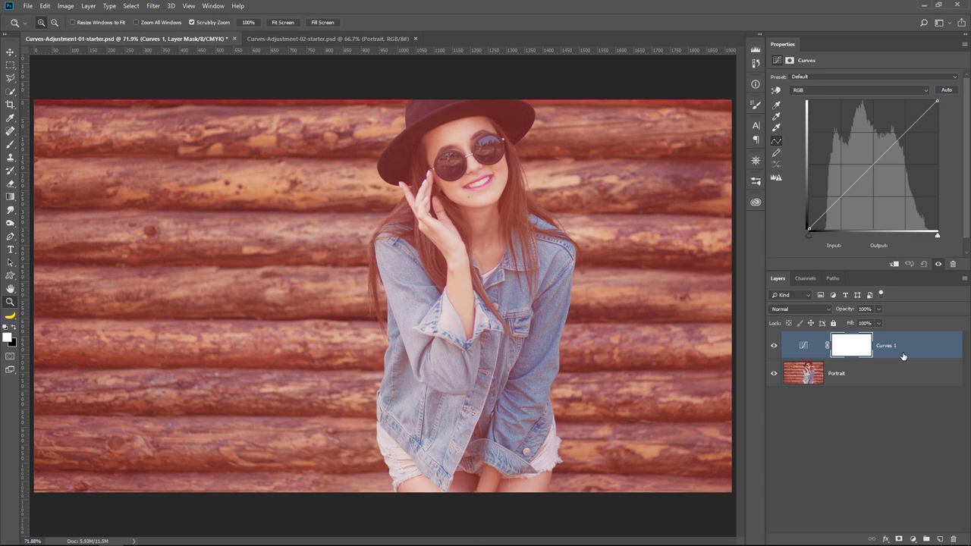
Apply Curves Auto correction, then bring up Auto Options from the Curves panel menu.
click(946, 90)
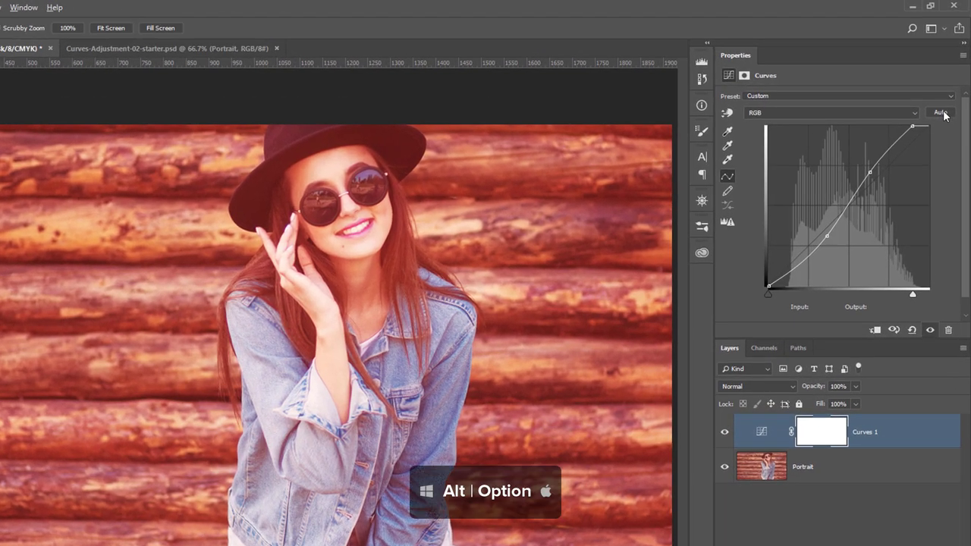
alt+click(940, 113)
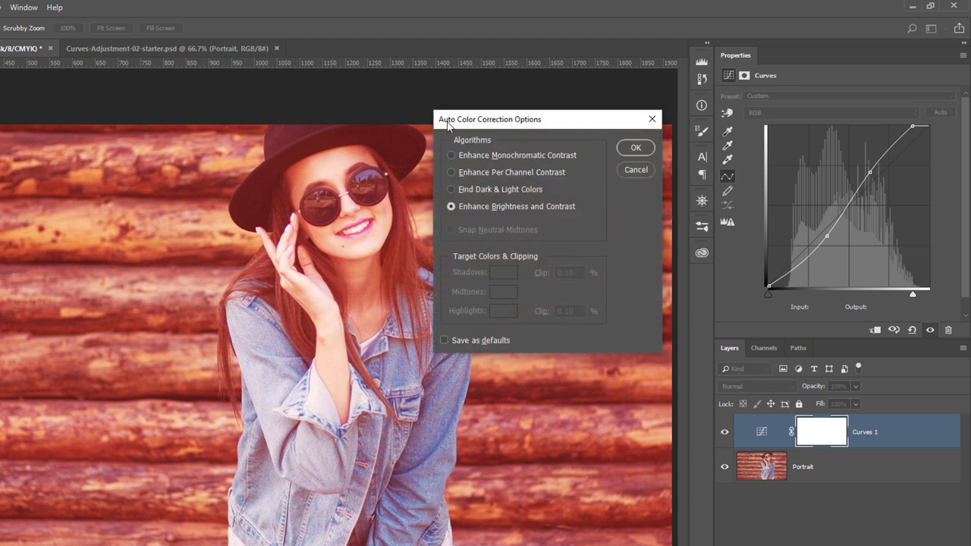
click(652, 119)
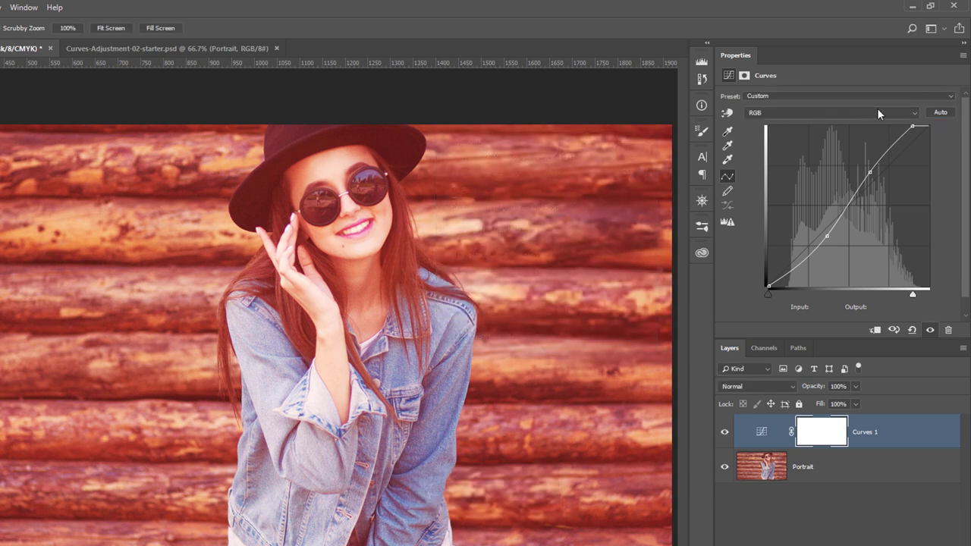
click(963, 58)
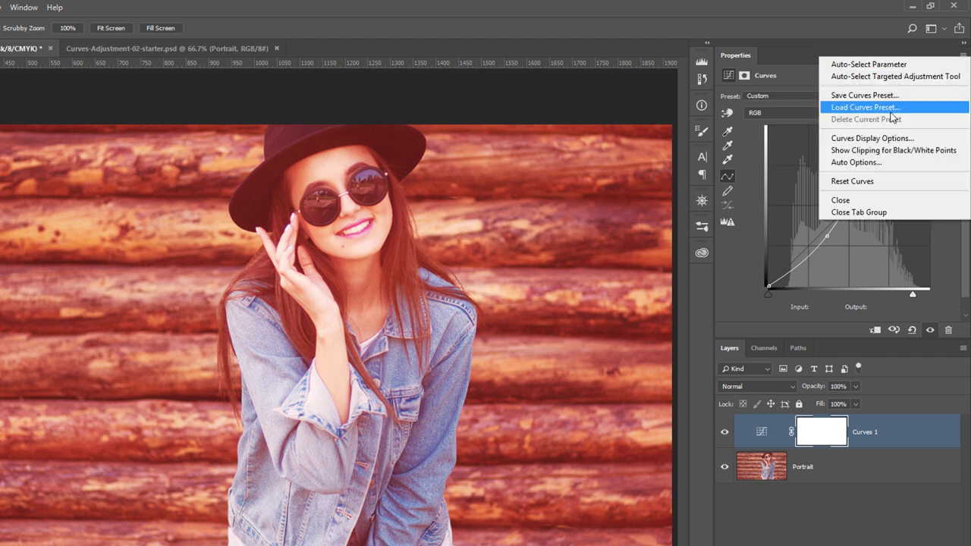
click(879, 162)
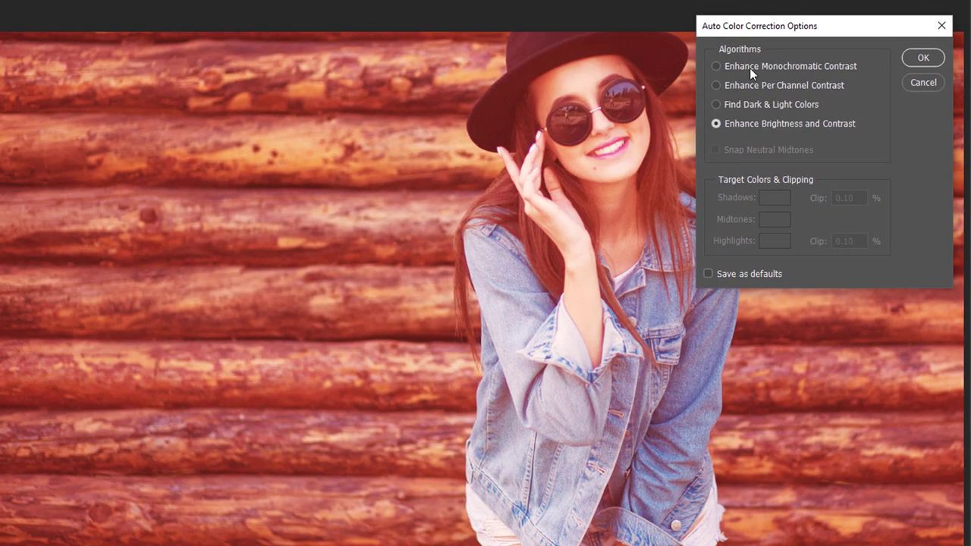
Save Find Dark & Light Colors with Snap Neutral Midtones as default, then trash Curves 1.
click(357, 123)
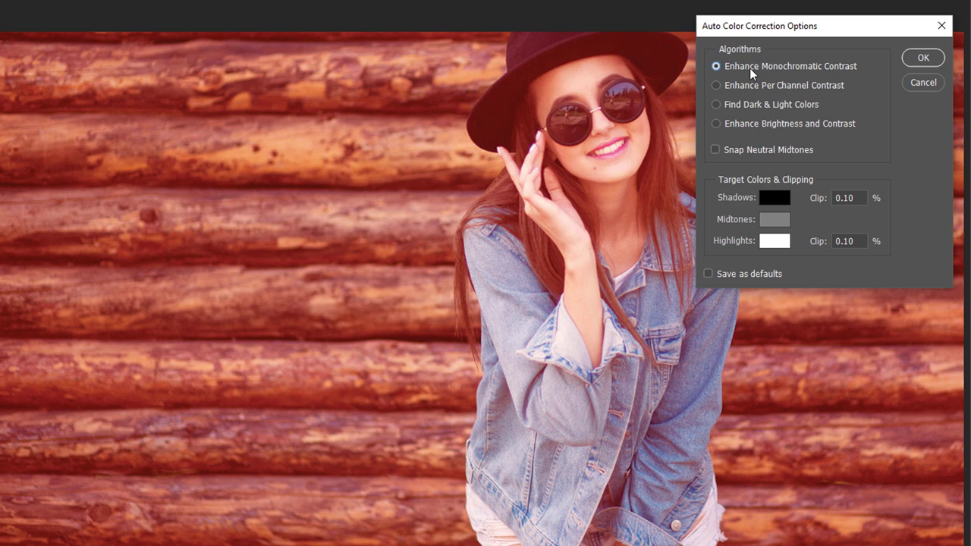
click(754, 84)
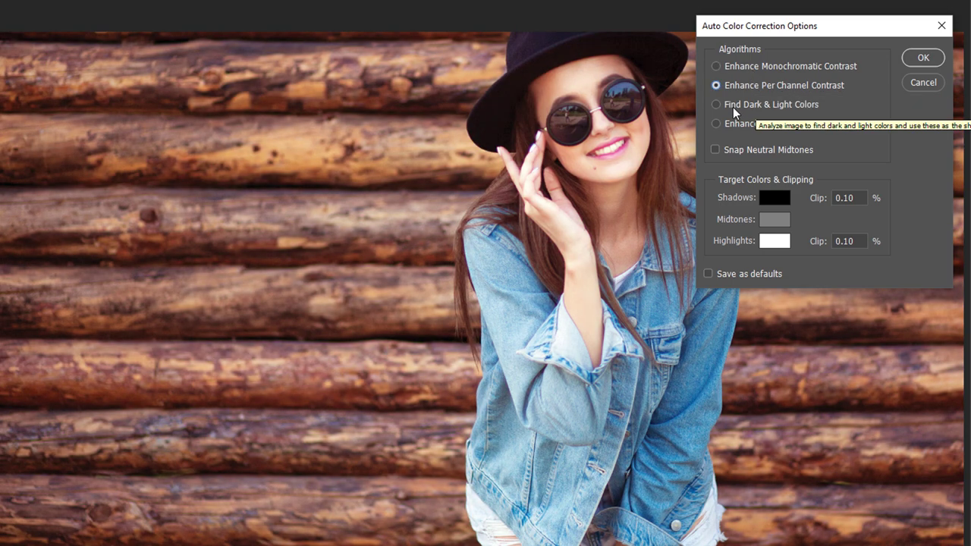
click(733, 107)
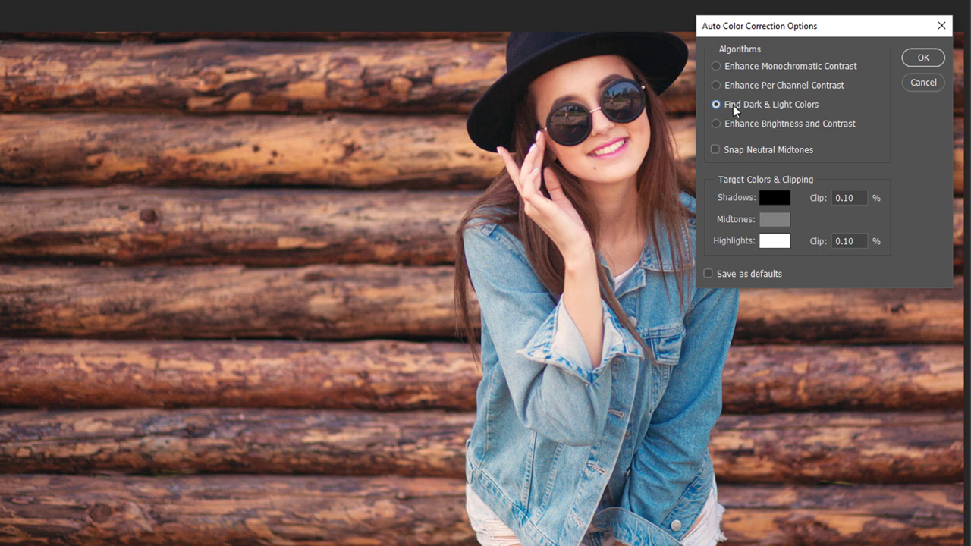
click(739, 150)
click(709, 274)
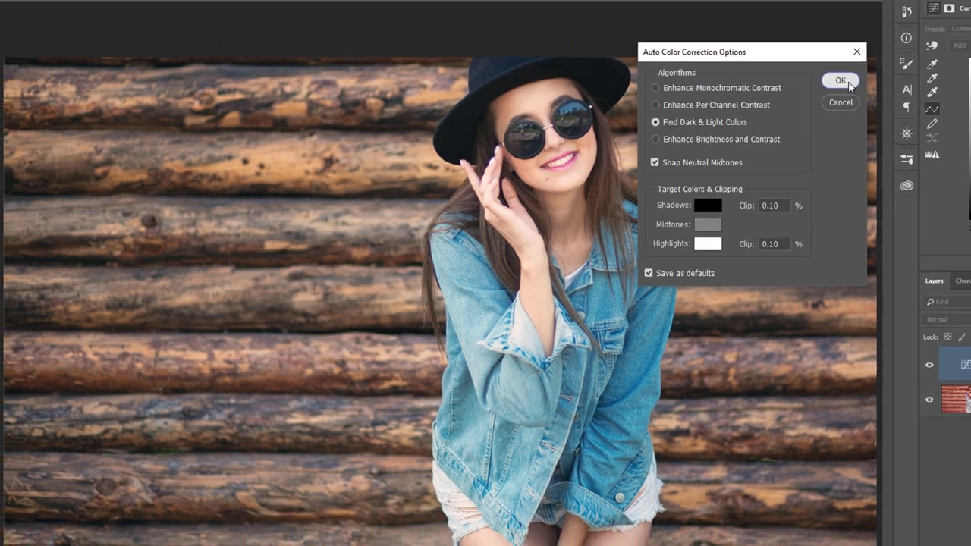
click(848, 86)
drag(806, 351, 953, 538)
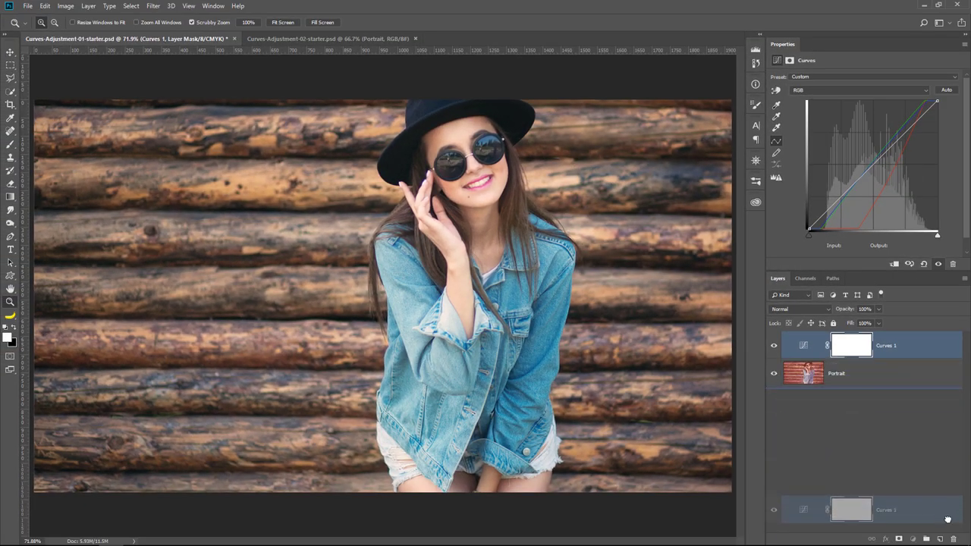
click(913, 539)
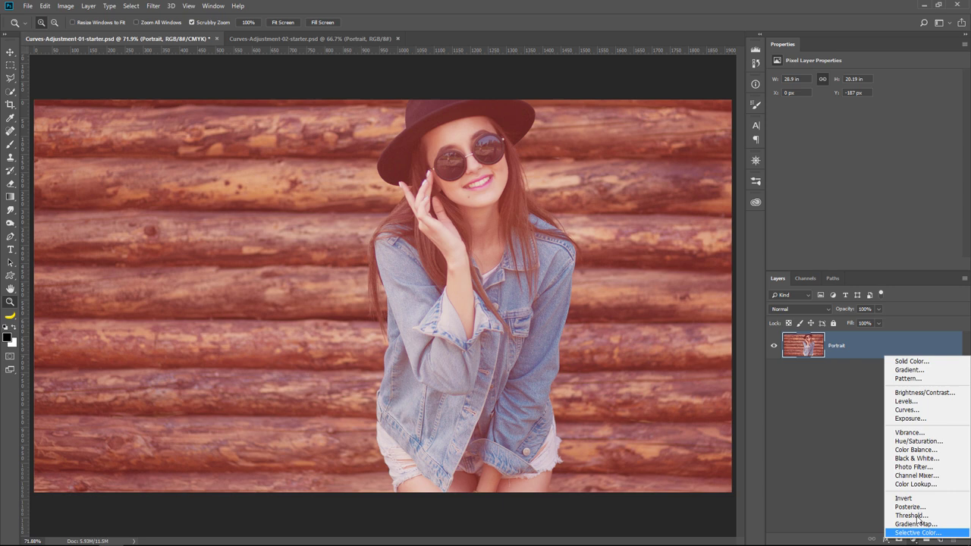
click(906, 409)
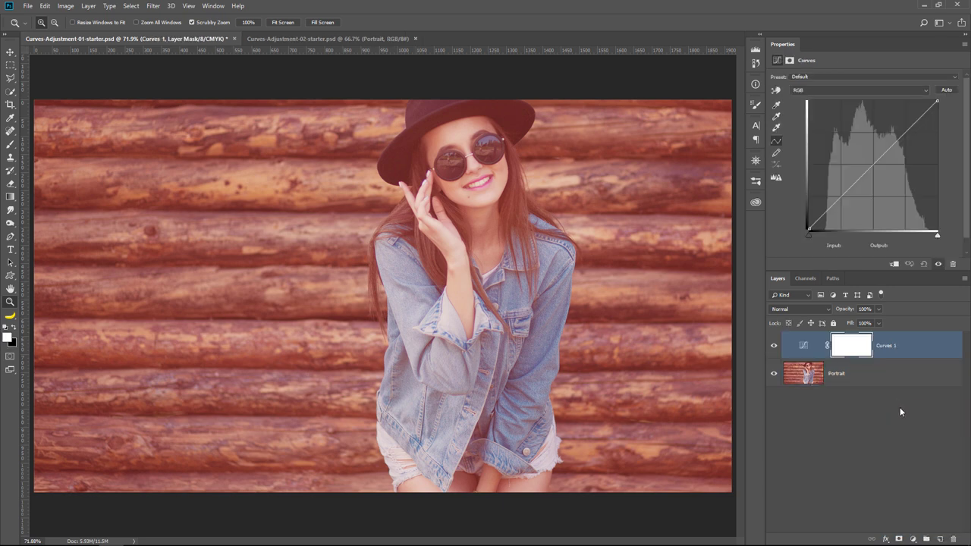
click(947, 90)
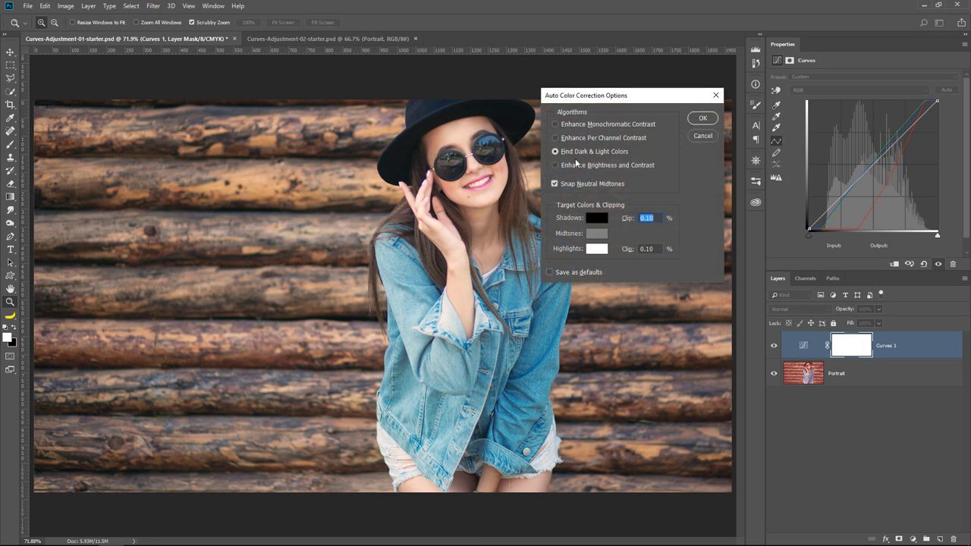
click(698, 136)
drag(806, 346, 952, 539)
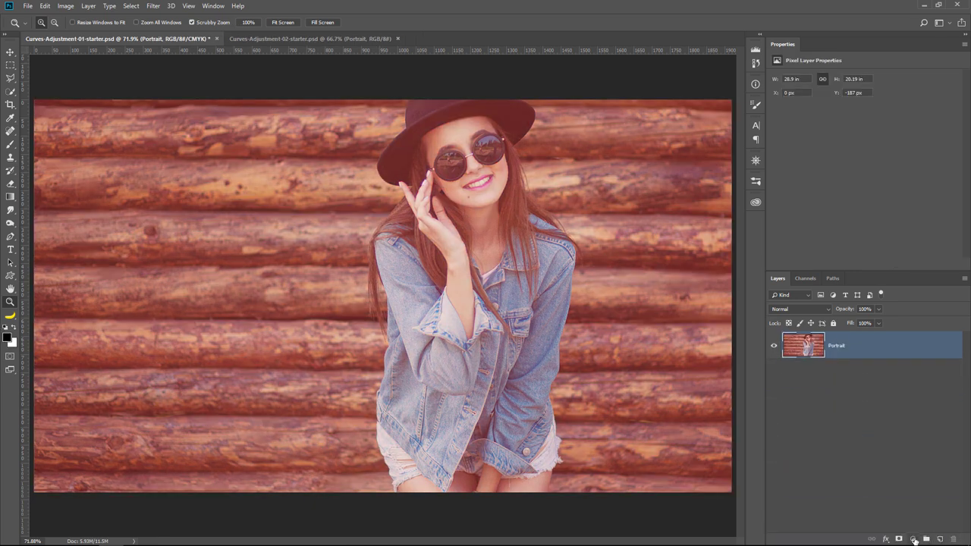
Add a Curves layer and start shifting the Red channel's black point.
click(913, 539)
click(919, 412)
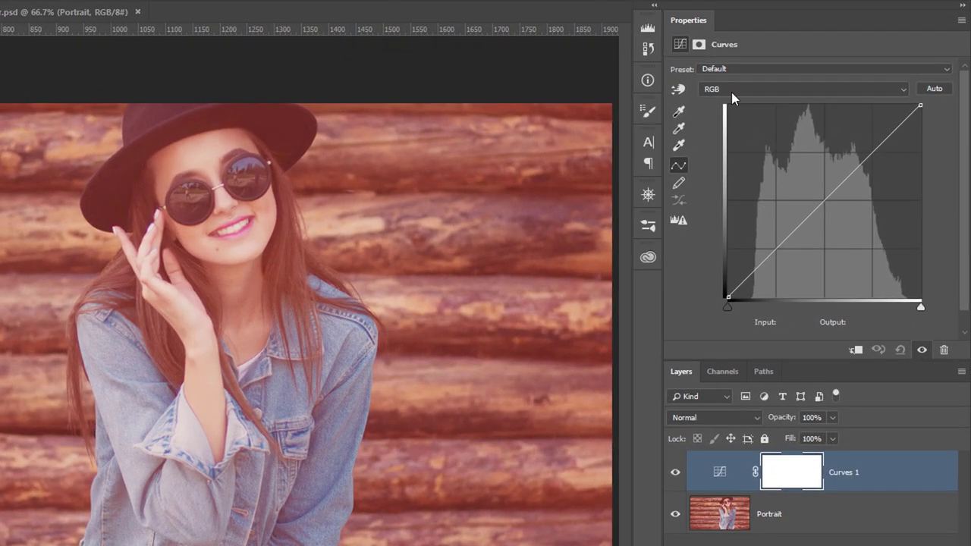
click(731, 89)
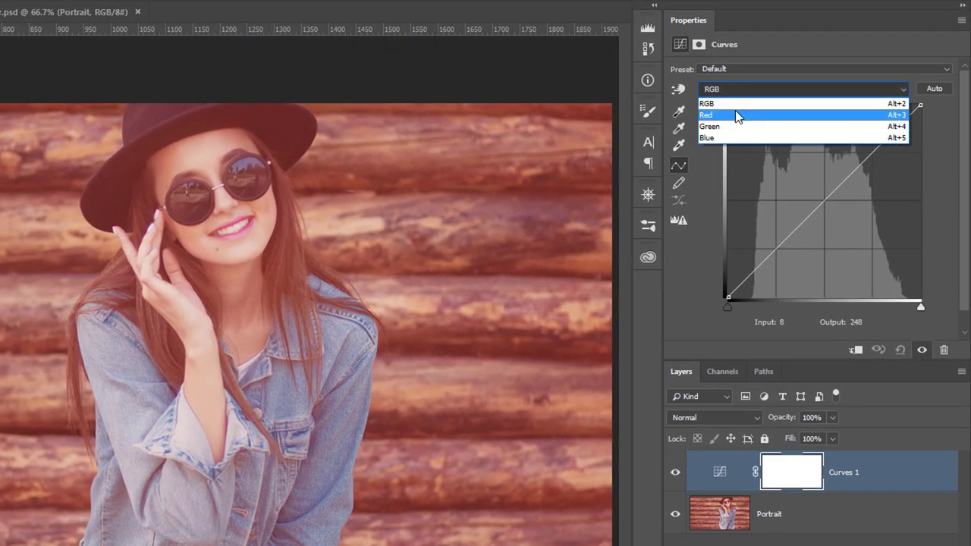
click(736, 117)
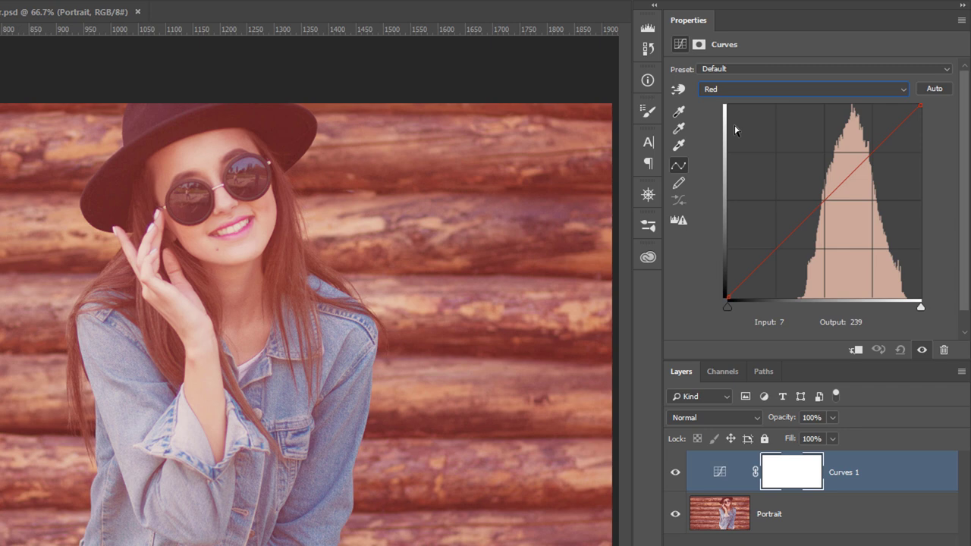
mouse_move(725, 309)
mouse_down()
mouse_move(796, 318)
mouse_move(720, 315)
mouse_up()
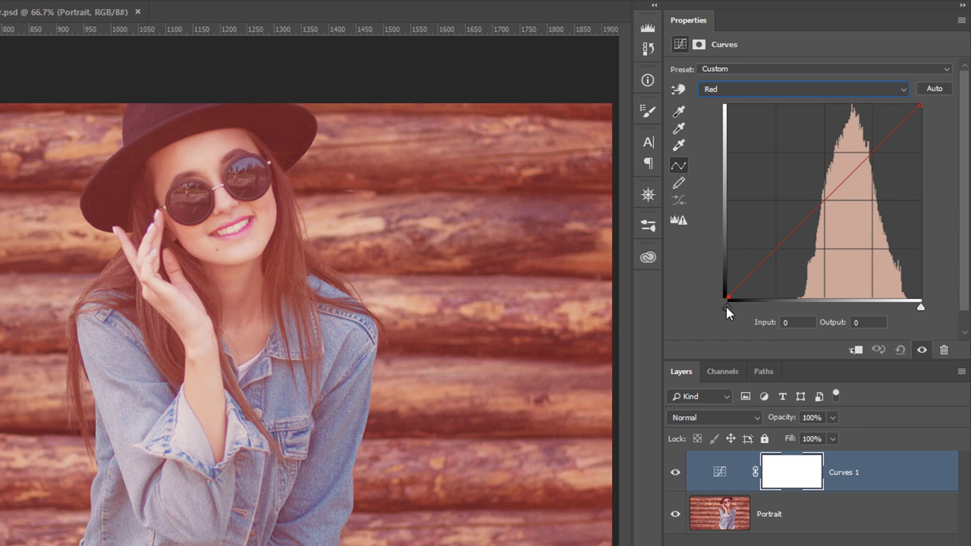
click(727, 308)
mouse_move(726, 305)
mouse_down()
mouse_move(796, 311)
mouse_move(723, 310)
mouse_up()
Toggle the histogram in Curves Display Options and move the Red black point to input 95.
click(961, 21)
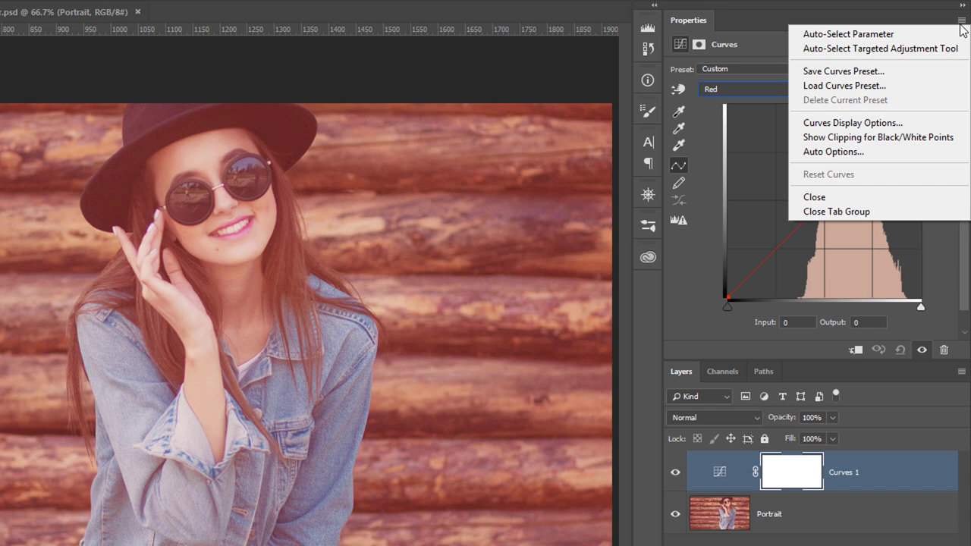
click(867, 128)
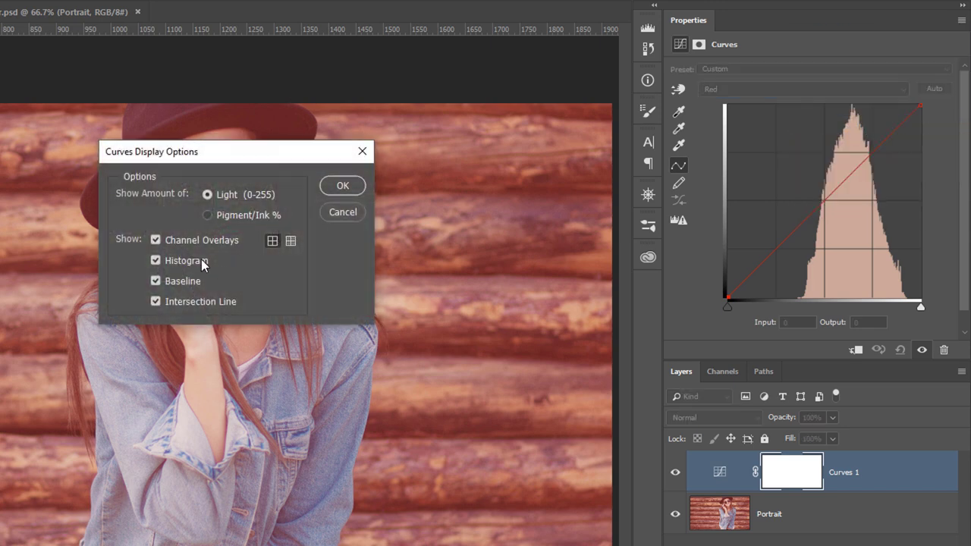
click(201, 261)
click(201, 261)
click(342, 186)
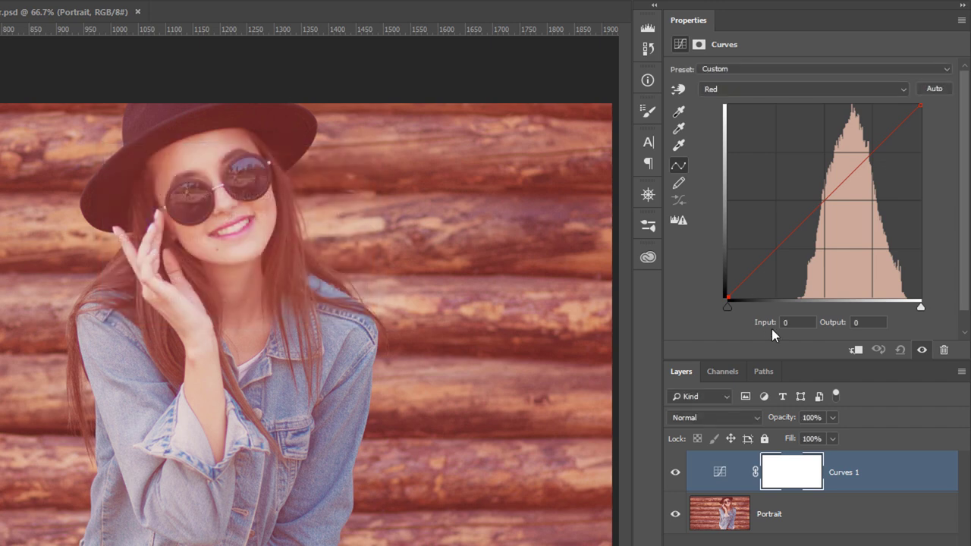
drag(727, 307, 764, 313)
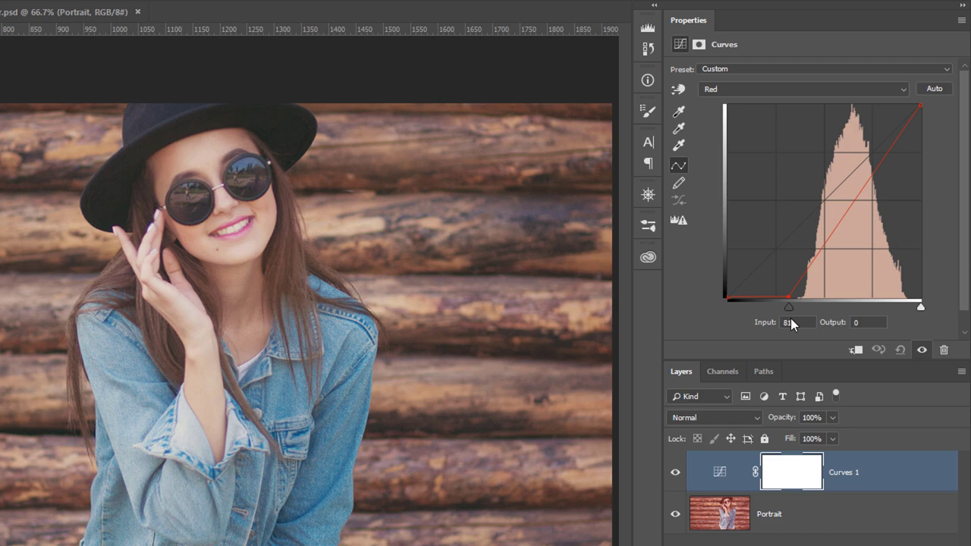
scroll(791, 323, up, 14)
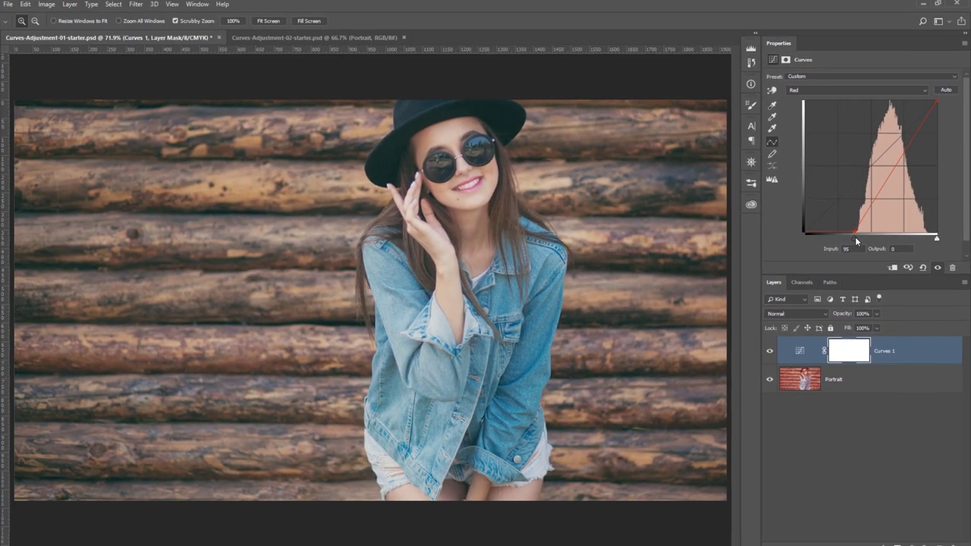
Alt-drag the Red black point to 90 with clipping preview, and the white point to 237.
drag(857, 241, 805, 242)
key(alt)
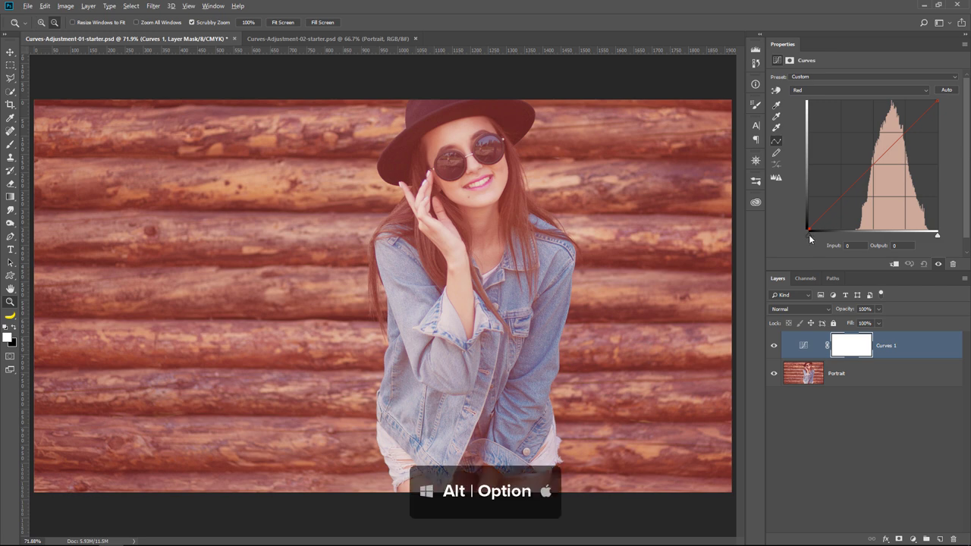
alt+click(810, 238)
drag(810, 241, 855, 240)
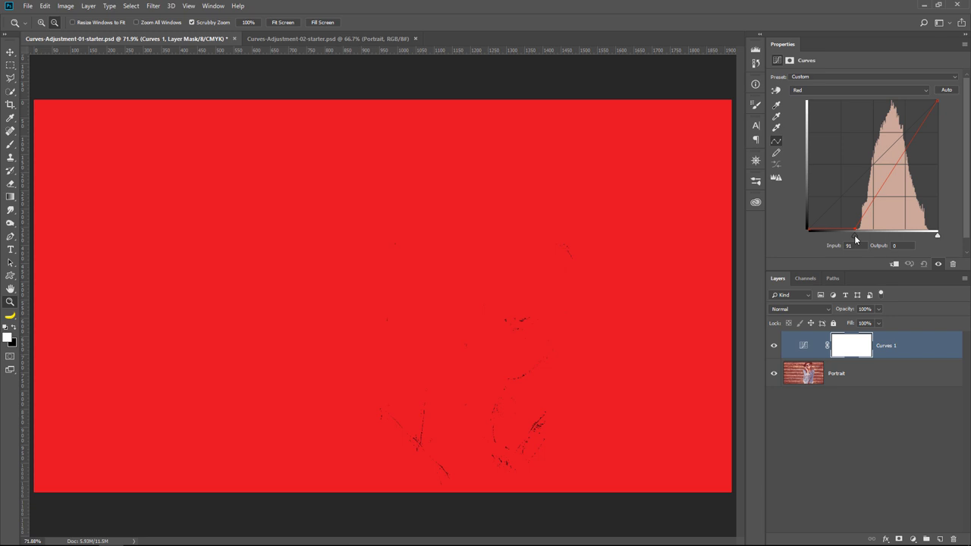
drag(855, 239, 855, 240)
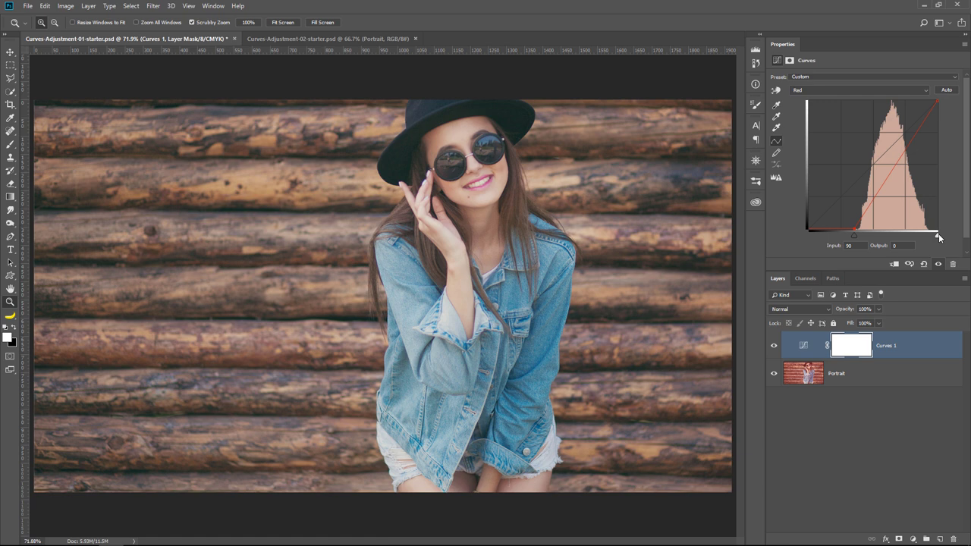
drag(938, 235, 928, 234)
Pull the Green and Blue black and white points inward, Blue white point to 215.
click(841, 91)
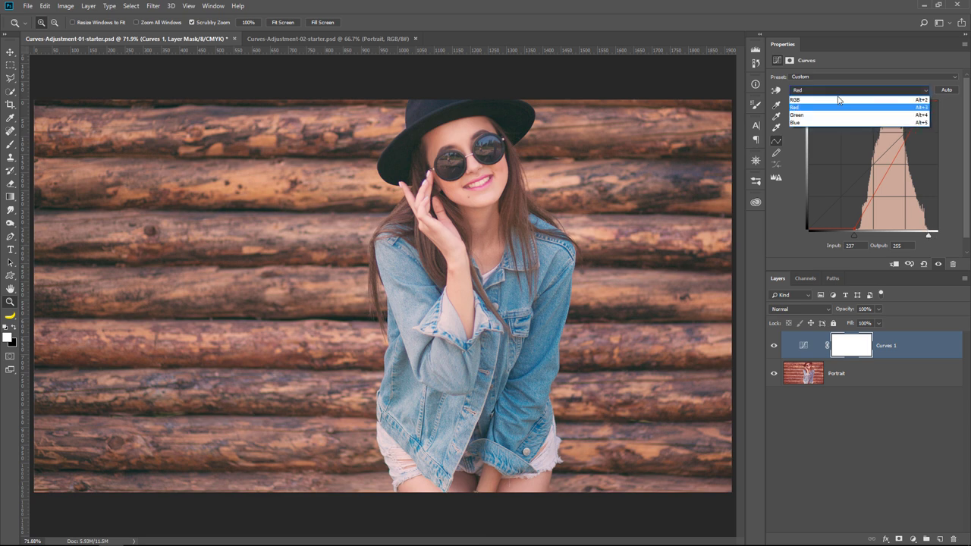
click(839, 114)
drag(808, 235, 824, 234)
drag(937, 234, 921, 236)
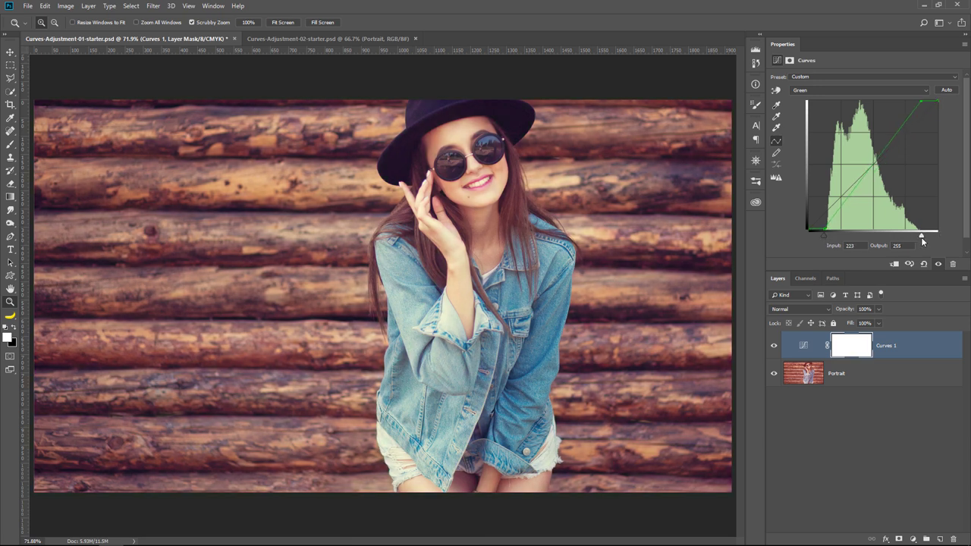
click(835, 91)
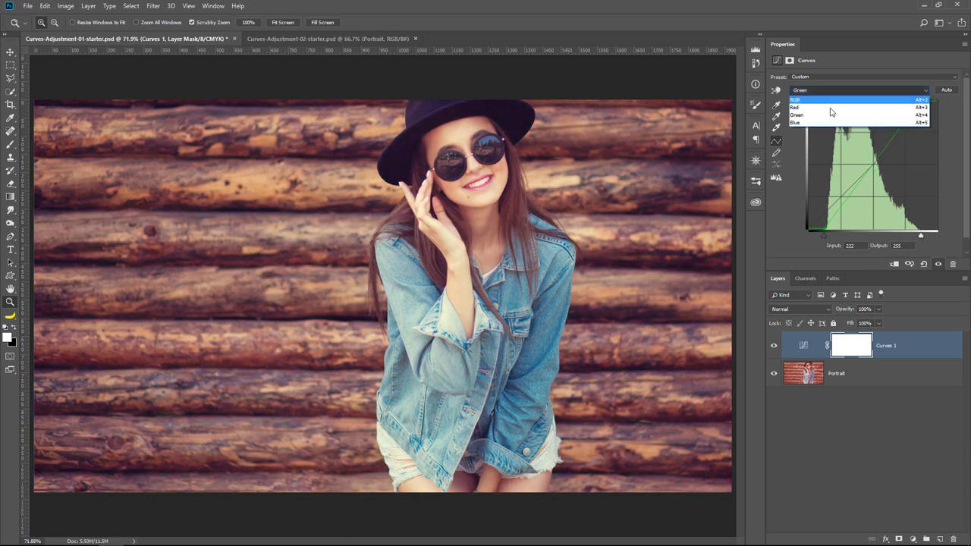
click(840, 124)
drag(809, 235, 824, 234)
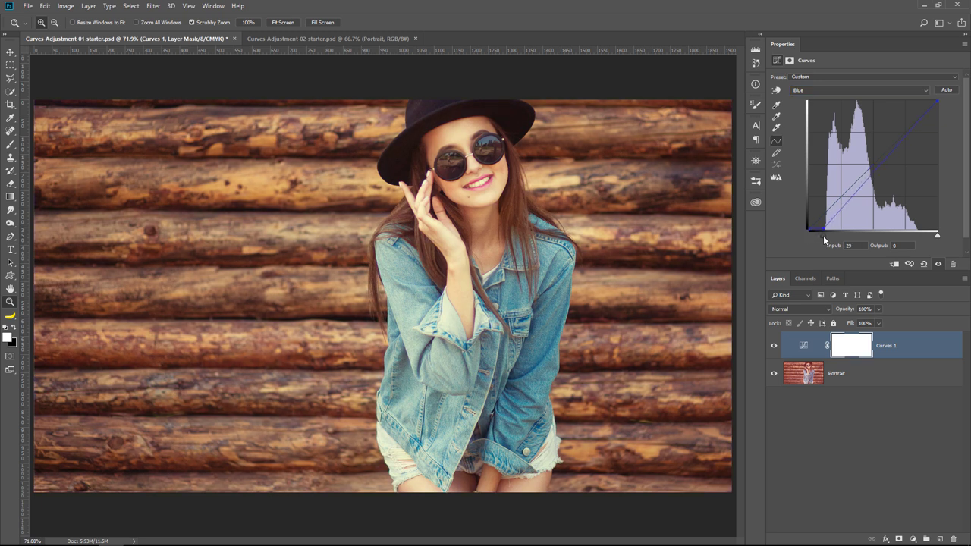
drag(937, 234, 917, 234)
Toggle the Curves layer to compare before and after, then open the auto correction options.
click(774, 347)
click(773, 346)
alt+click(947, 90)
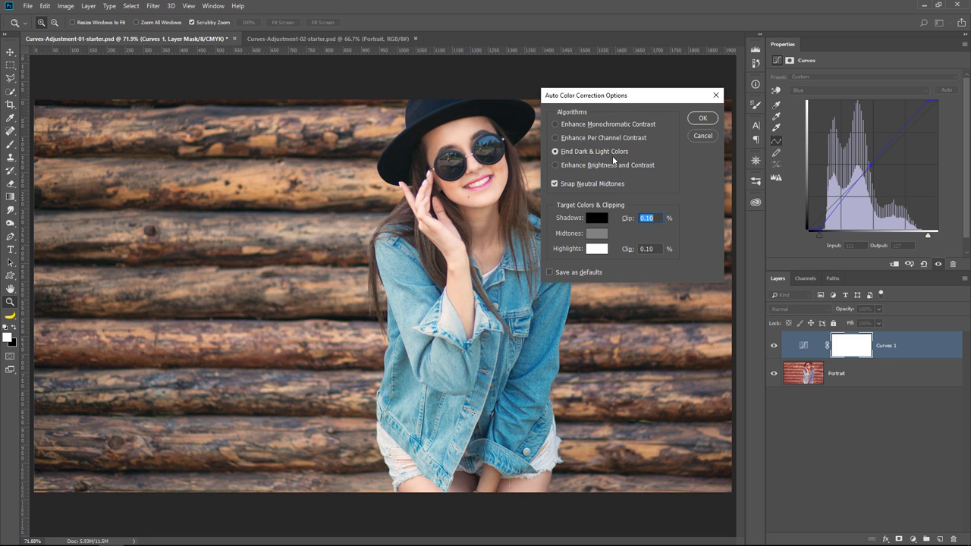
Cancel the Auto Color Correction Options, leaving the Blue white point at 215.
click(704, 135)
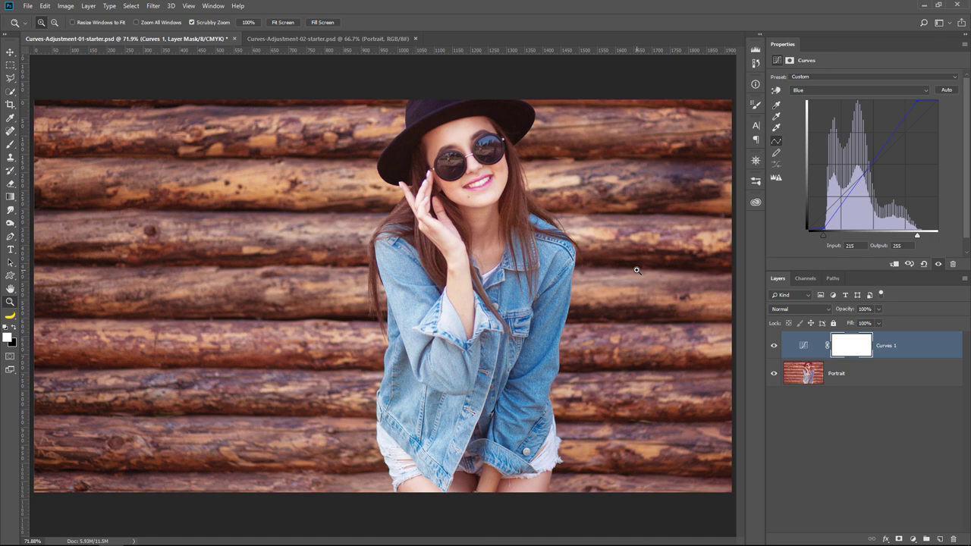
On the autumn portrait, add a Curves layer and apply its Auto correction.
click(361, 39)
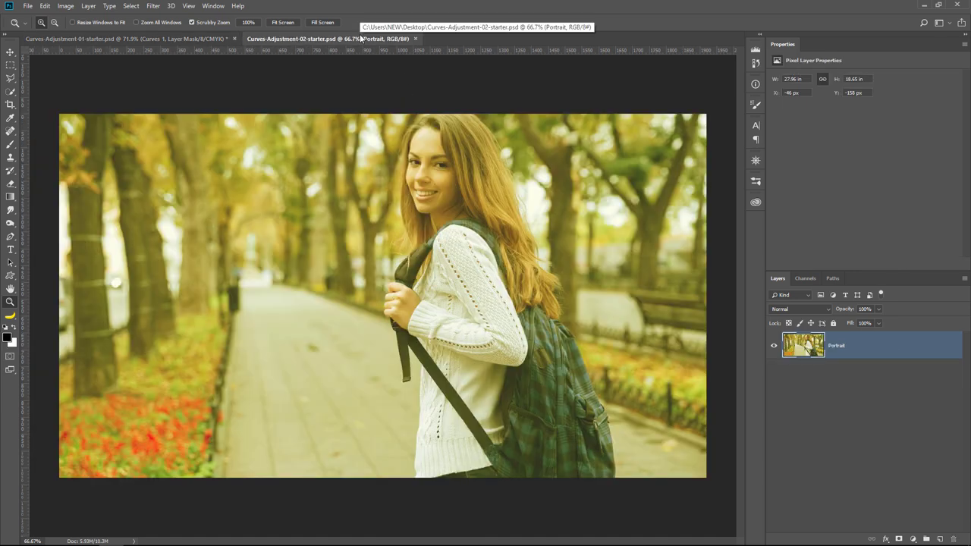
click(914, 538)
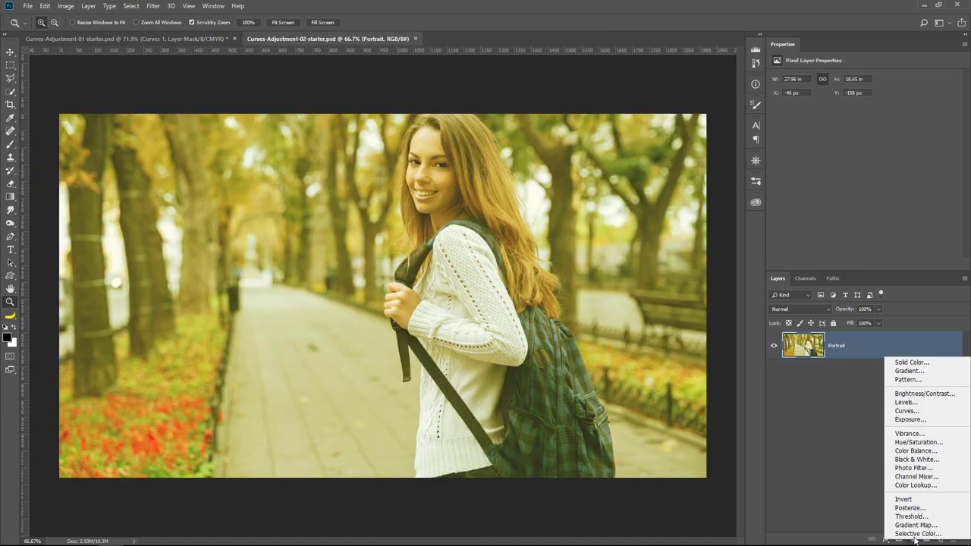
click(926, 413)
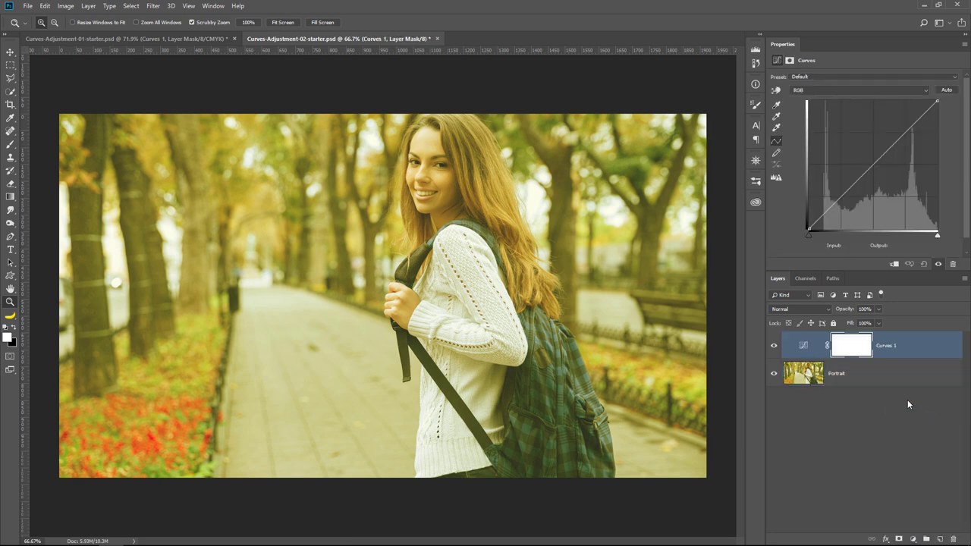
click(947, 90)
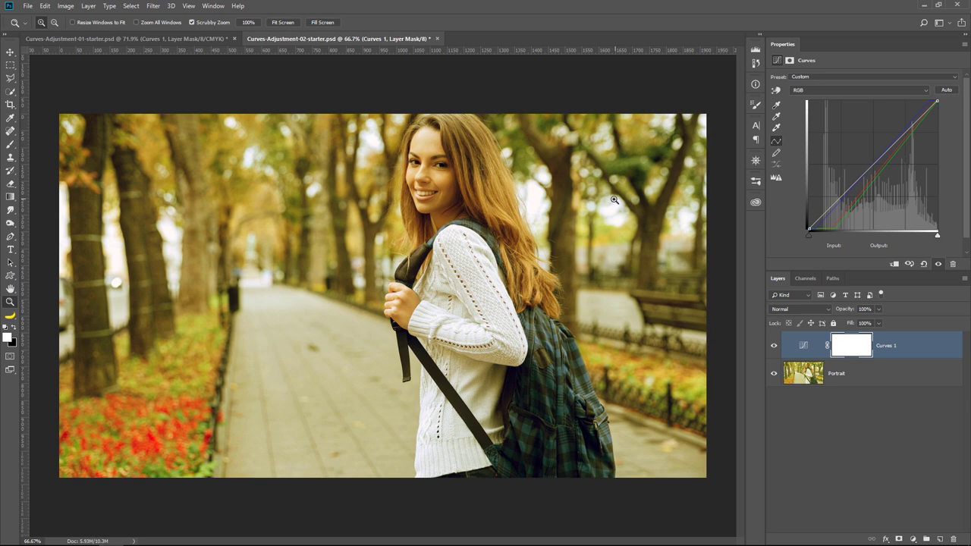
key(alt)
alt+click(946, 90)
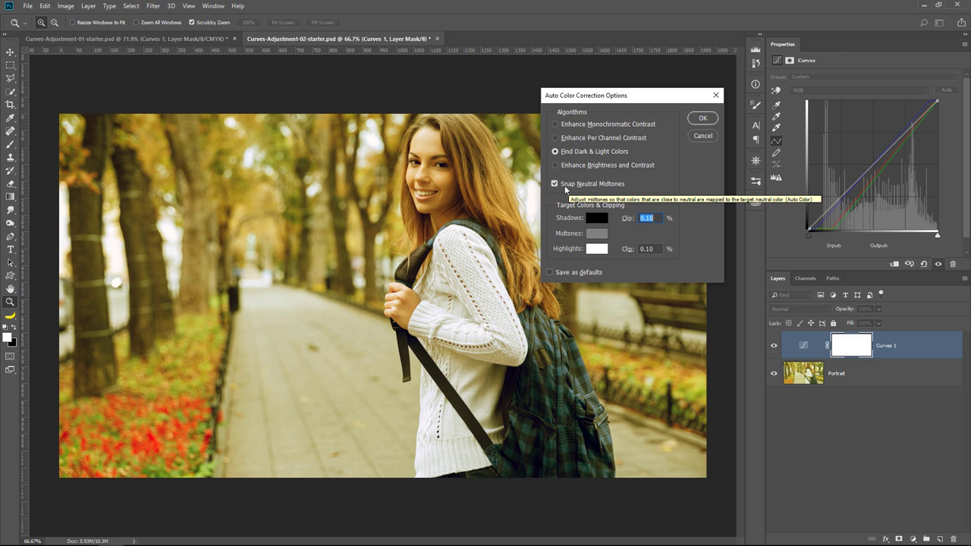
click(709, 138)
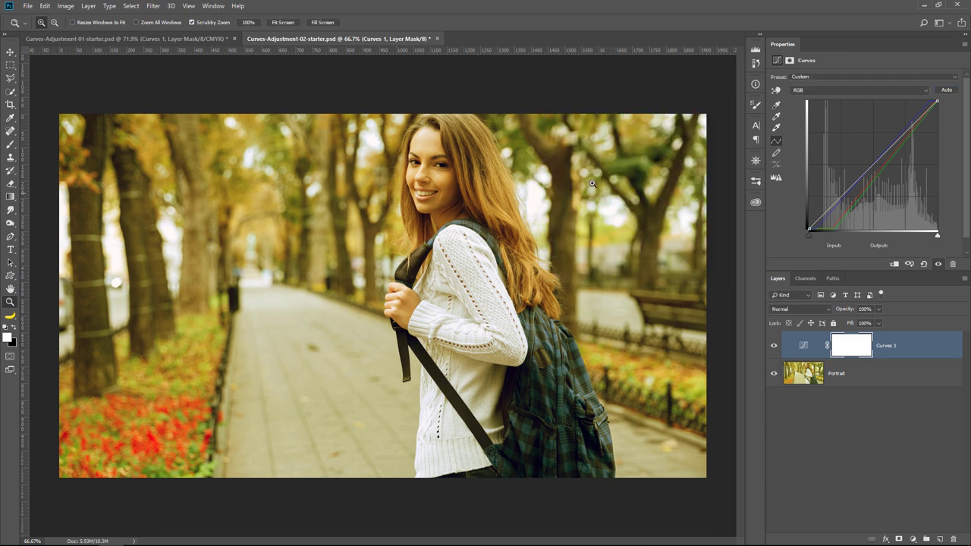
Compare the auto algorithms and apply Find Dark & Light Colors with Snap Neutral Midtones.
alt+click(947, 94)
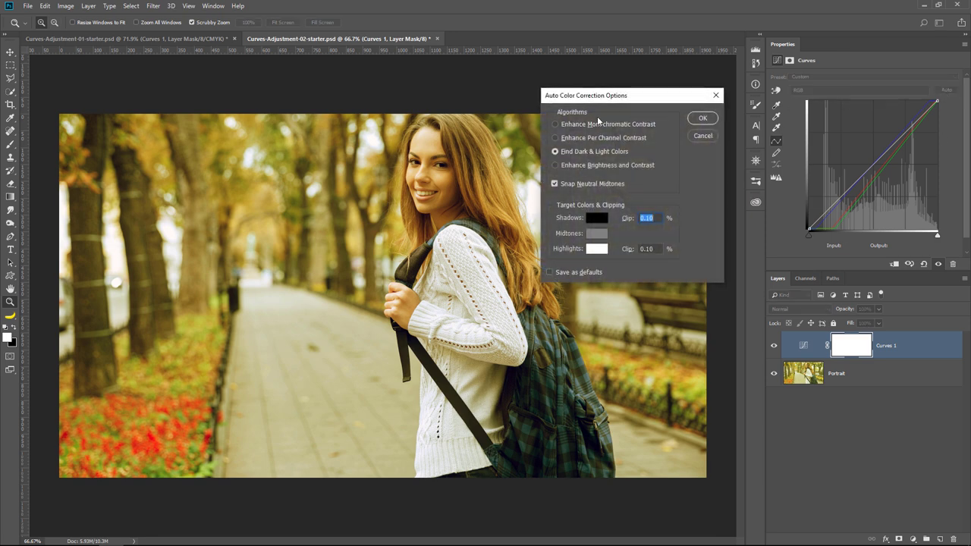
click(599, 124)
click(599, 137)
click(591, 151)
click(590, 164)
click(591, 149)
click(590, 137)
click(577, 124)
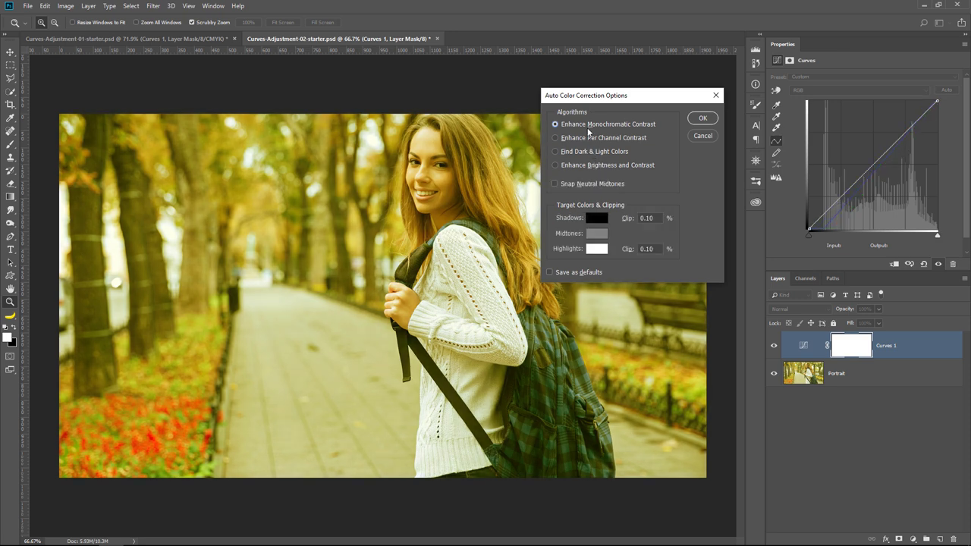
click(585, 150)
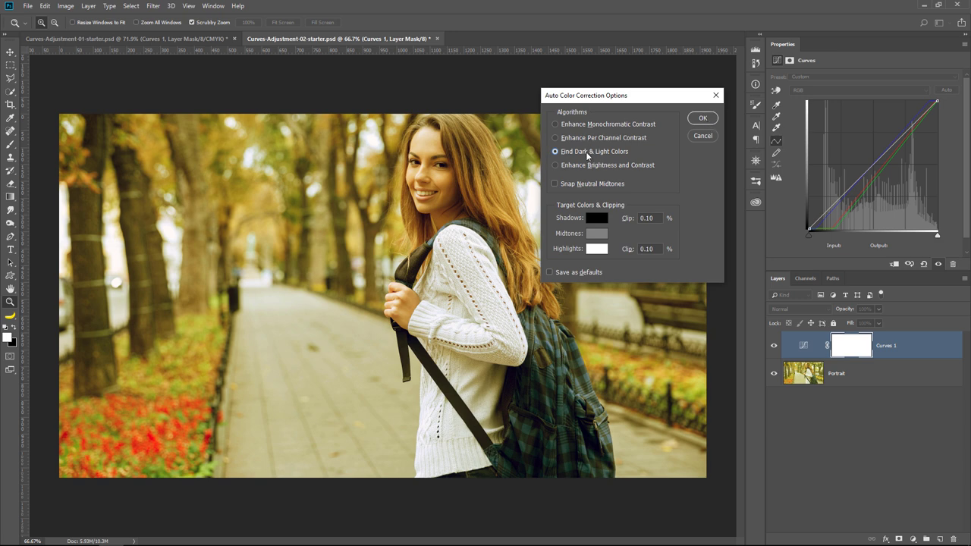
click(555, 184)
click(702, 118)
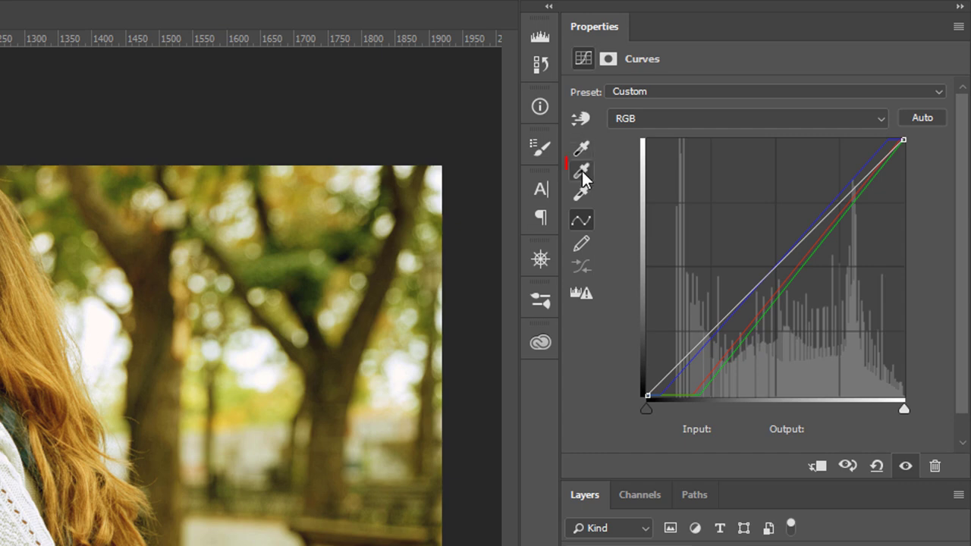
Sample the grey pavement with the Curves gray-point eyedropper to neutralize the yellow cast.
click(583, 174)
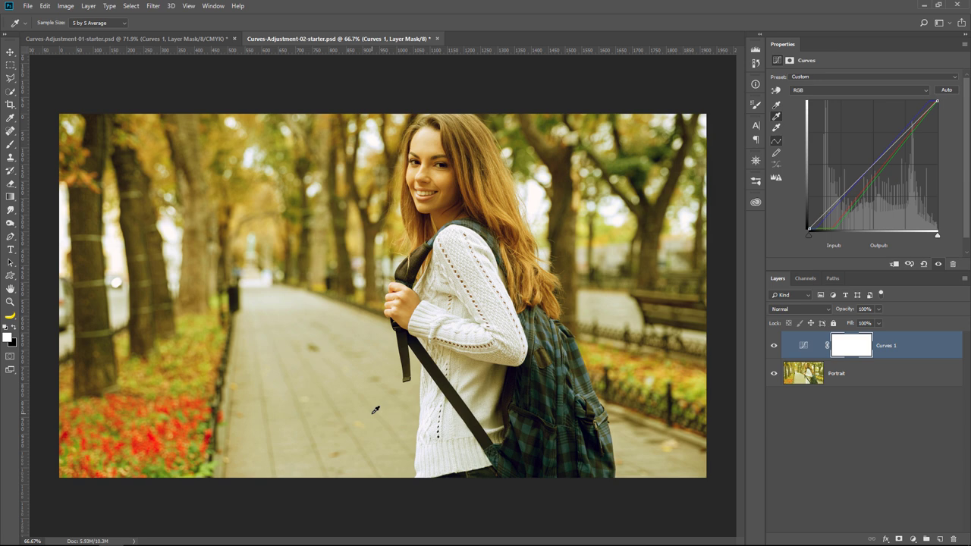
click(339, 388)
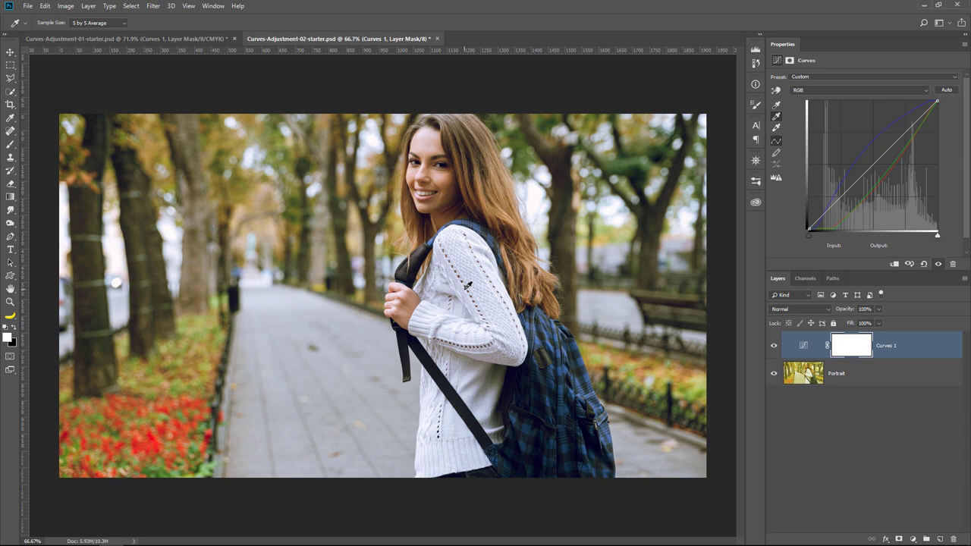
Reset Curves to defaults and sample the pavement with the gray-point eyedropper.
click(924, 265)
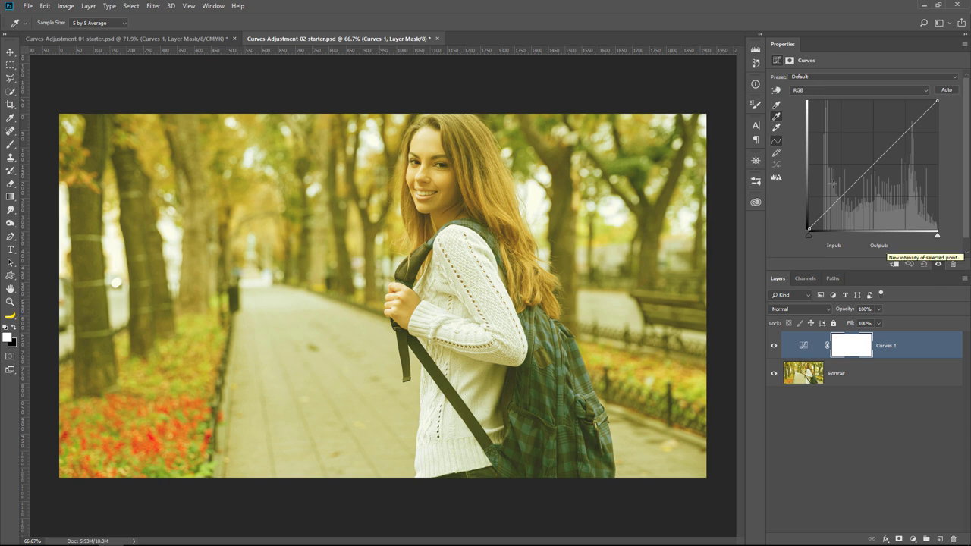
click(777, 116)
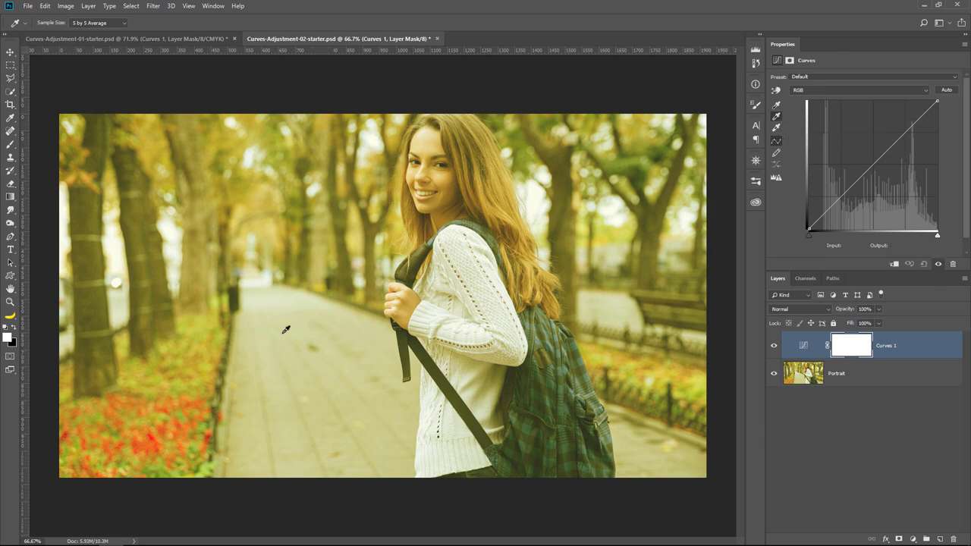
click(347, 399)
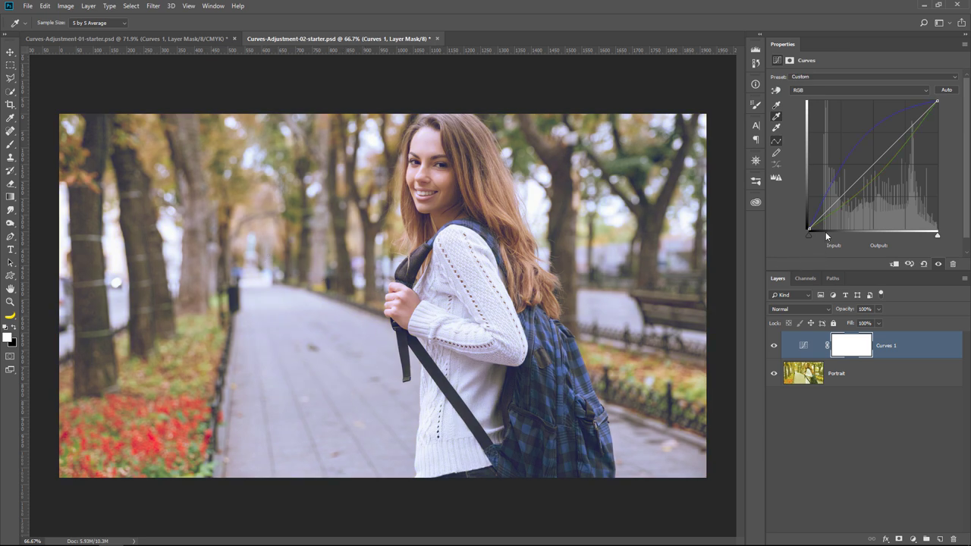
Review the Red, Green and Blue curves, then set blue black and white points to 28 and 235.
click(838, 89)
click(829, 106)
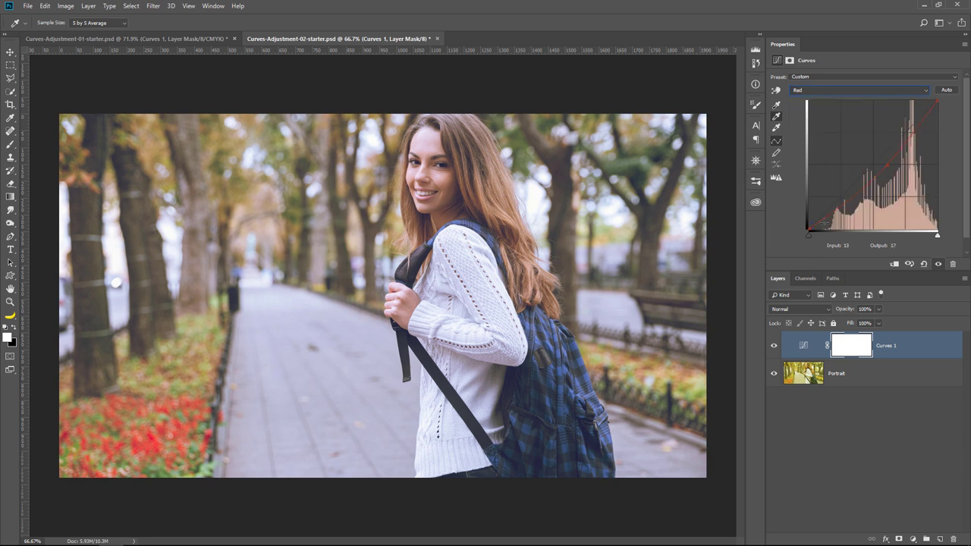
click(850, 89)
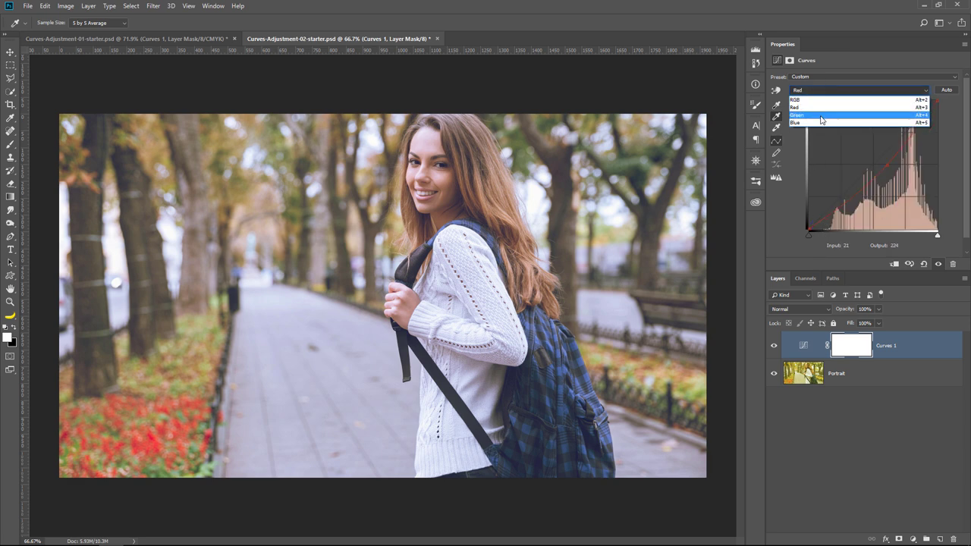
click(834, 116)
click(842, 89)
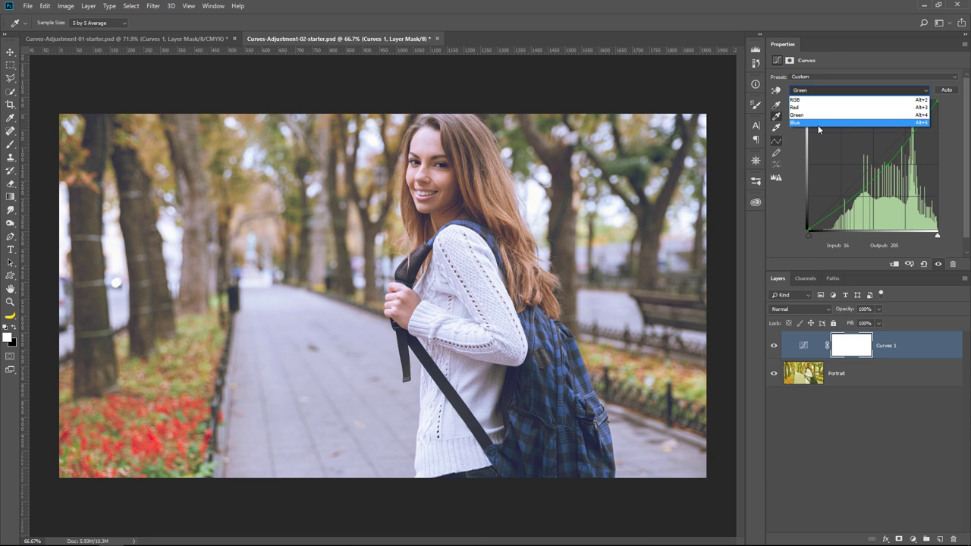
click(834, 124)
drag(809, 235, 823, 235)
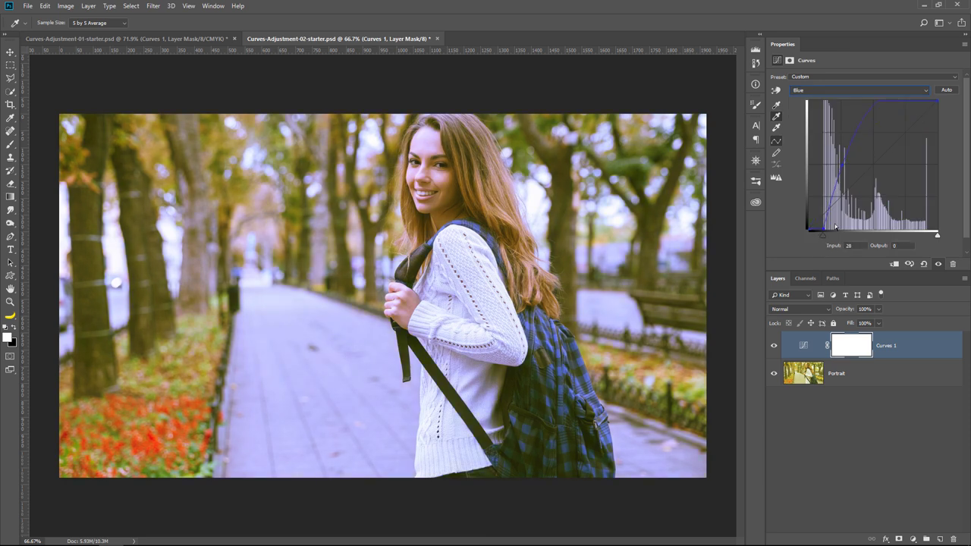
drag(937, 235, 927, 235)
Raise the Green channel's black point to 41.
click(841, 90)
click(834, 113)
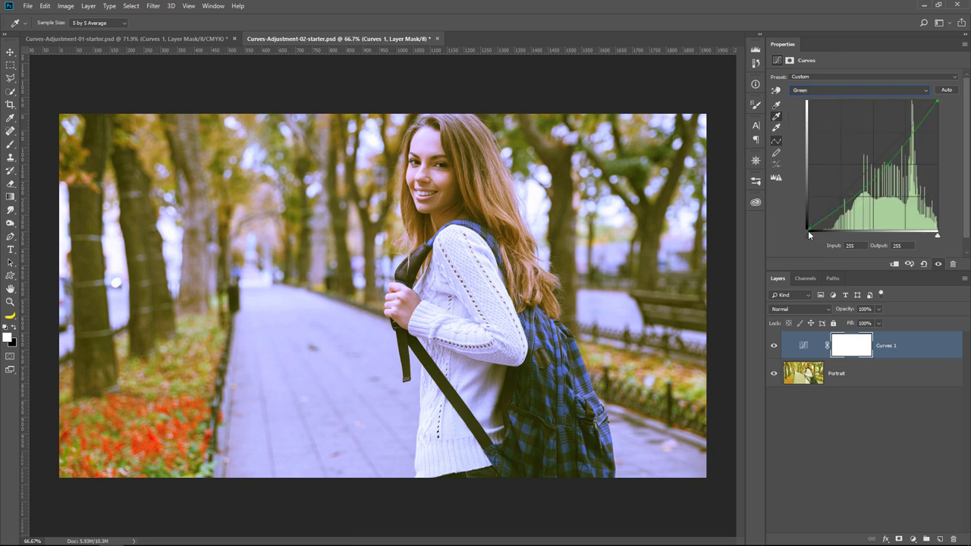
drag(809, 235, 829, 235)
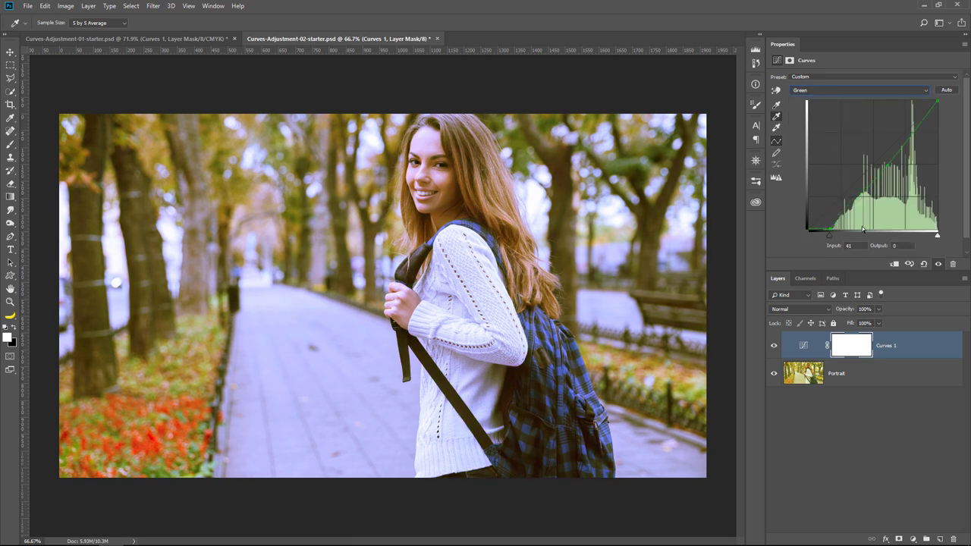
Reset Curves, apply Auto, set the path as neutral gray, then toggle Curves 1 to compare.
click(923, 264)
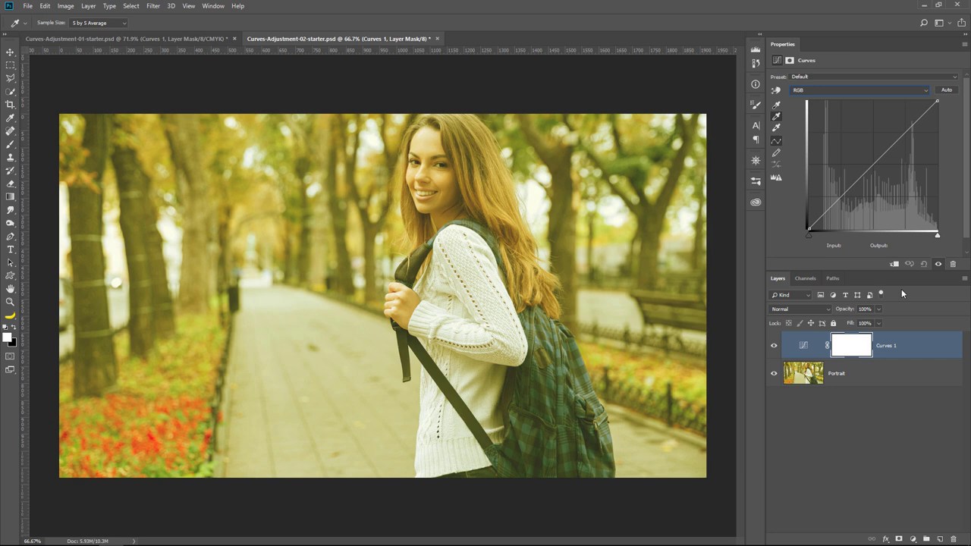
click(945, 91)
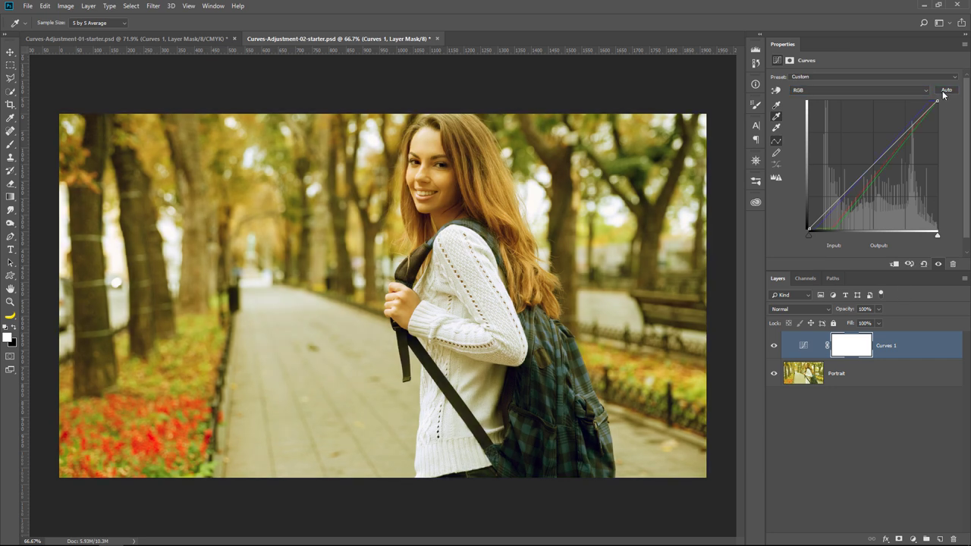
click(774, 118)
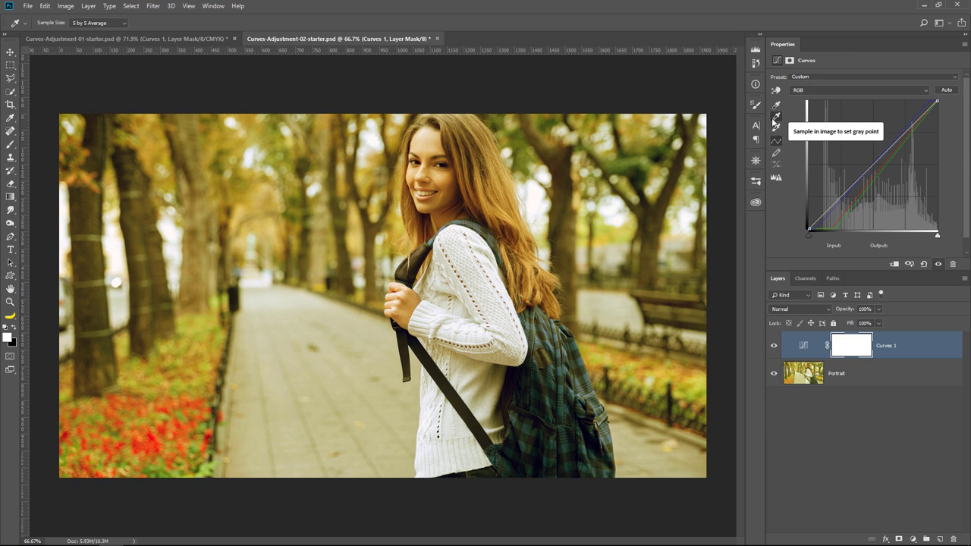
click(351, 395)
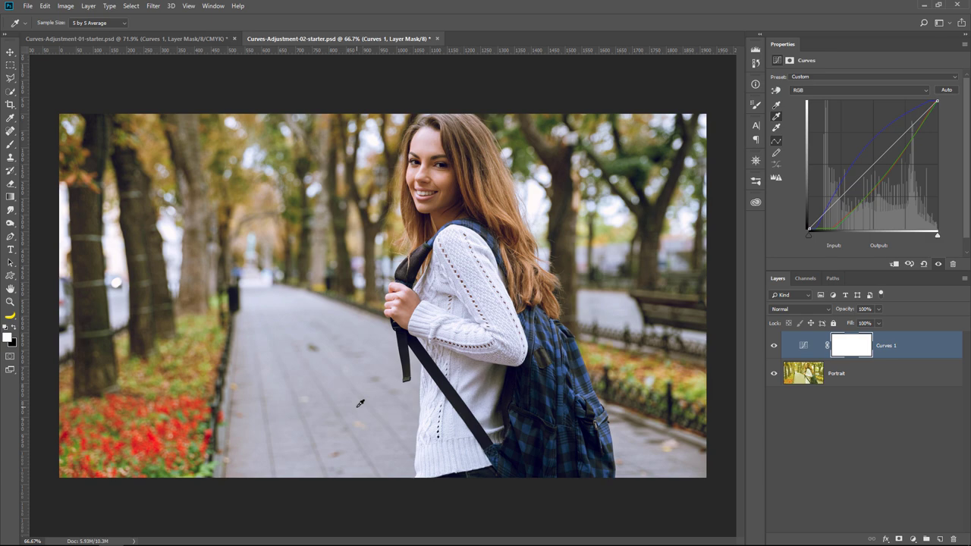
click(773, 347)
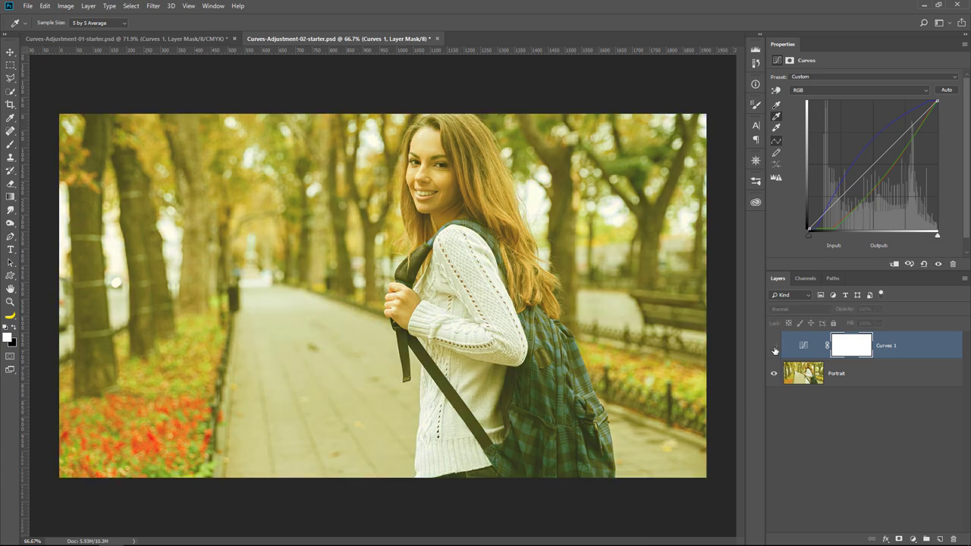
click(774, 347)
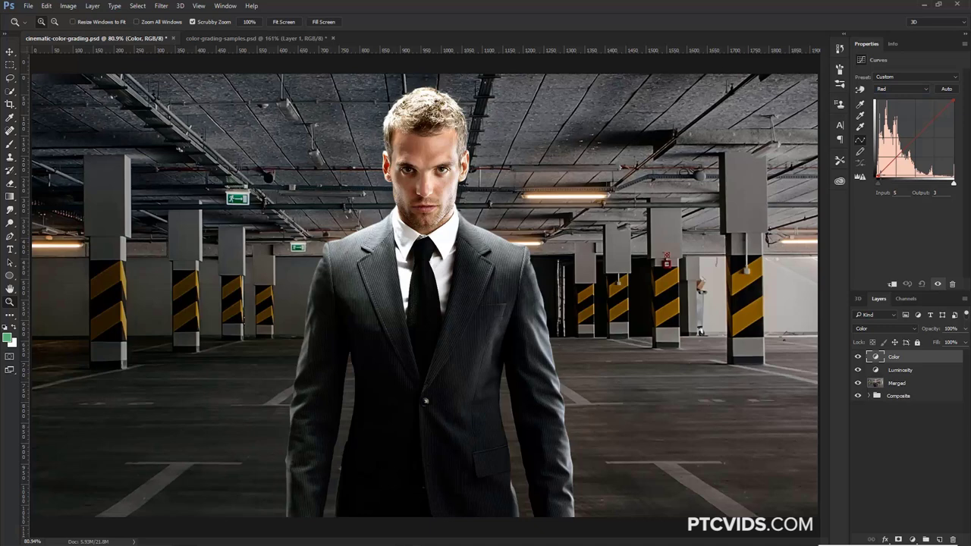
drag(877, 178, 892, 187)
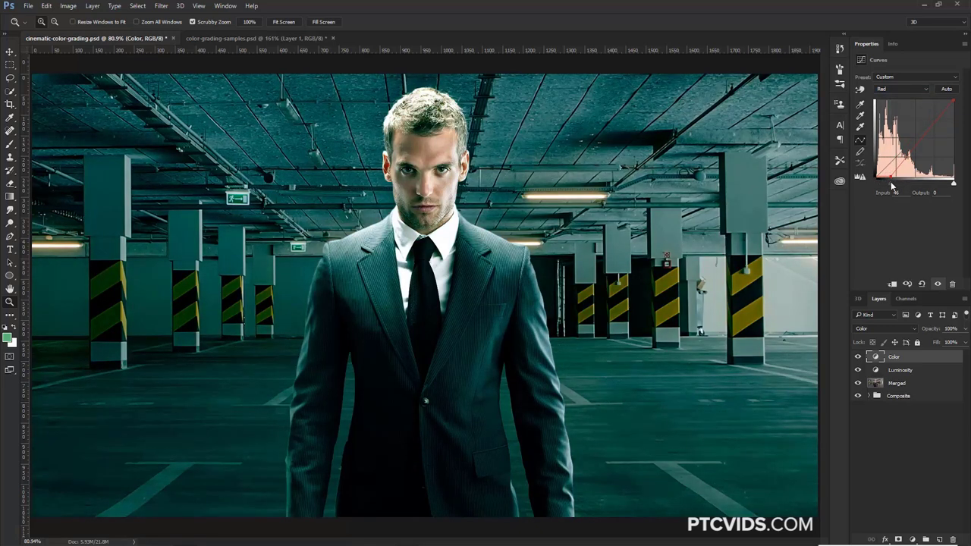
mouse_move(953, 100)
mouse_down()
mouse_move(932, 101)
mouse_move(957, 101)
mouse_up()
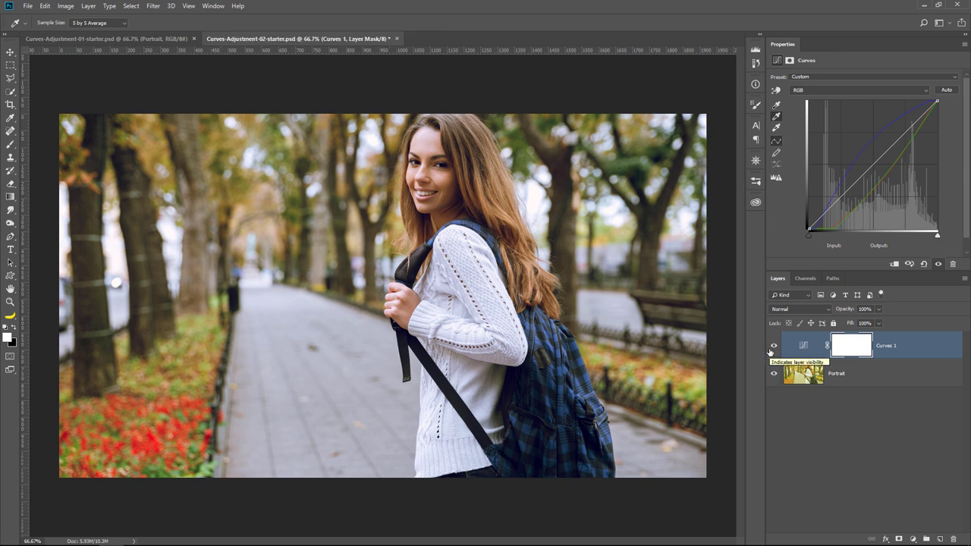
Show the Red channel curve, locate a photo tone on it, then switch to Green.
click(810, 89)
click(813, 109)
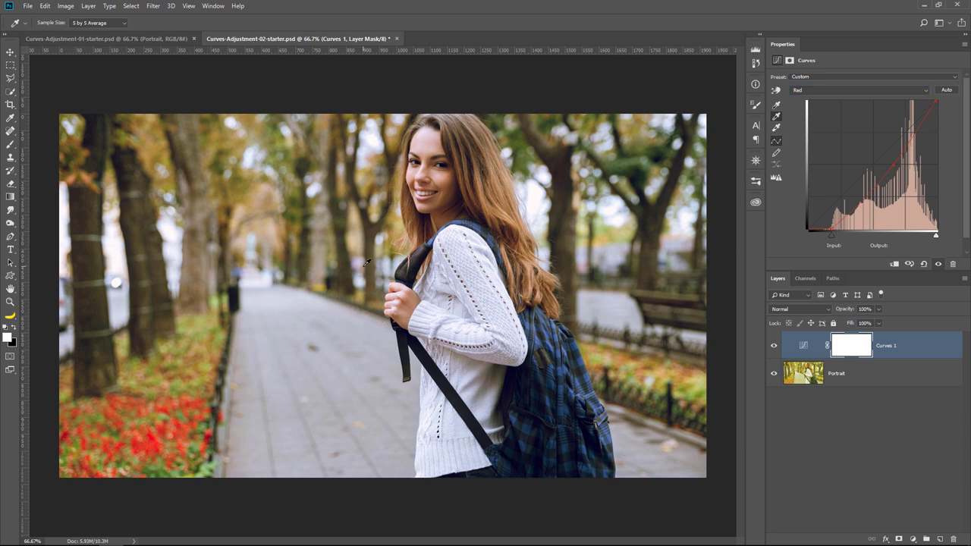
click(462, 317)
click(828, 91)
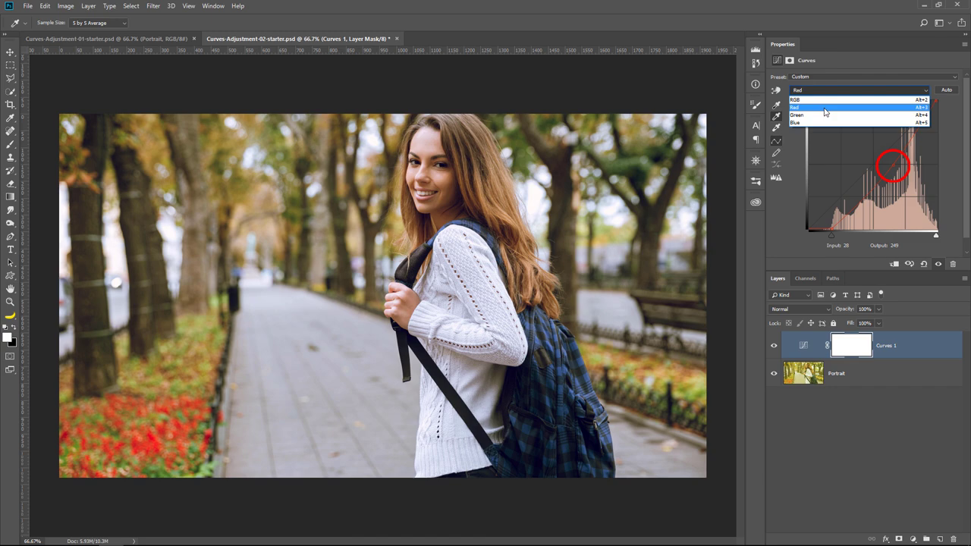
click(829, 113)
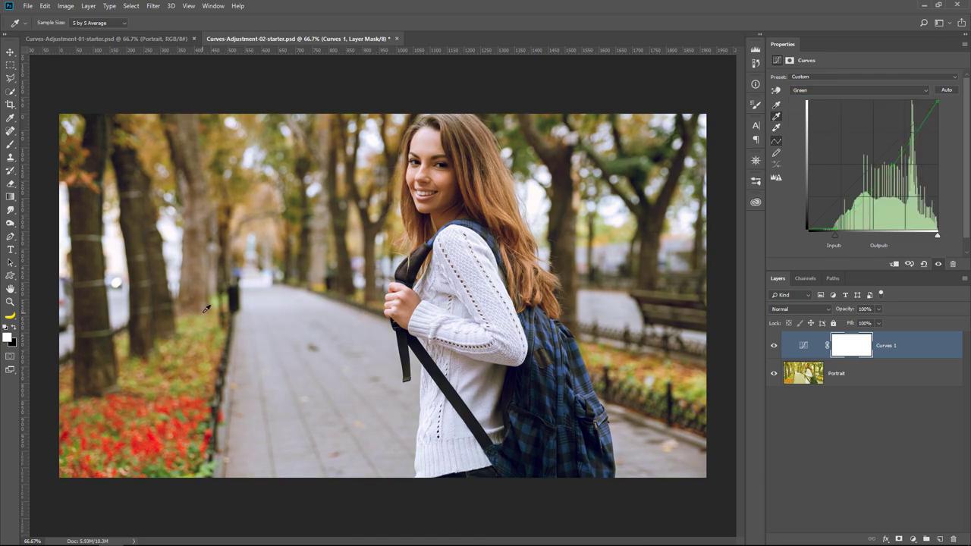
Switch to the Blue curve, boost it to show a blue cast, then undo the boost.
click(793, 90)
click(805, 126)
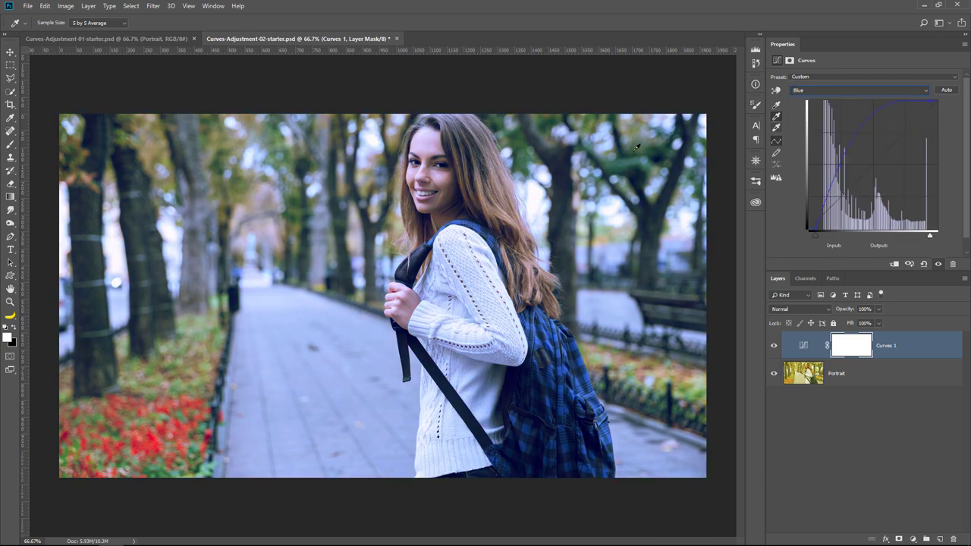
drag(662, 271, 590, 169)
key(ctrl+z)
Set black points from dark areas of the photo on the RGB curve, previewing clipped shadows.
click(776, 105)
click(576, 424)
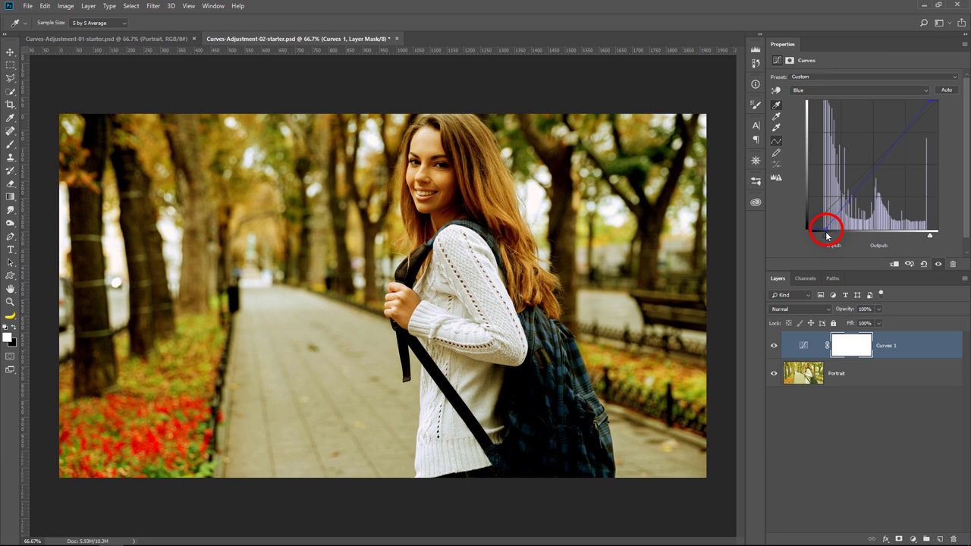
click(806, 89)
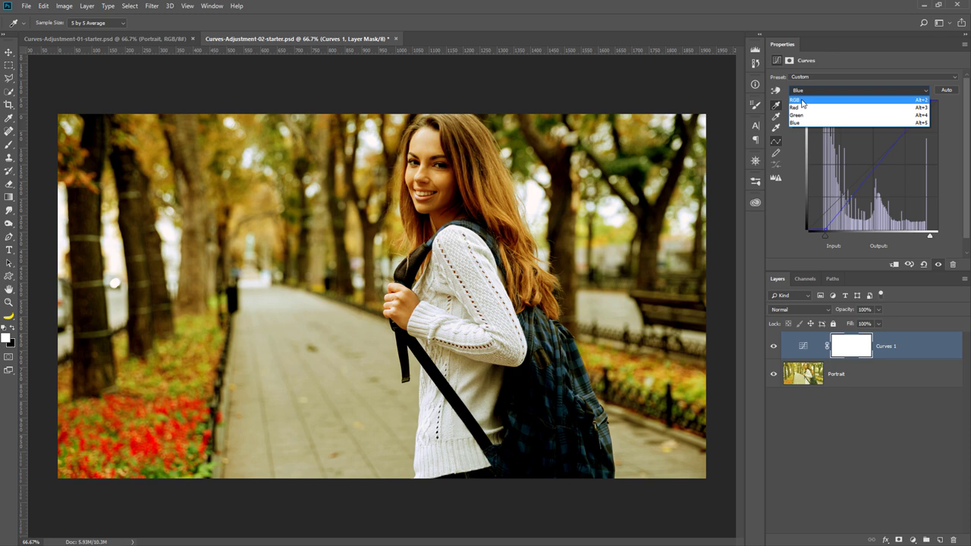
click(802, 100)
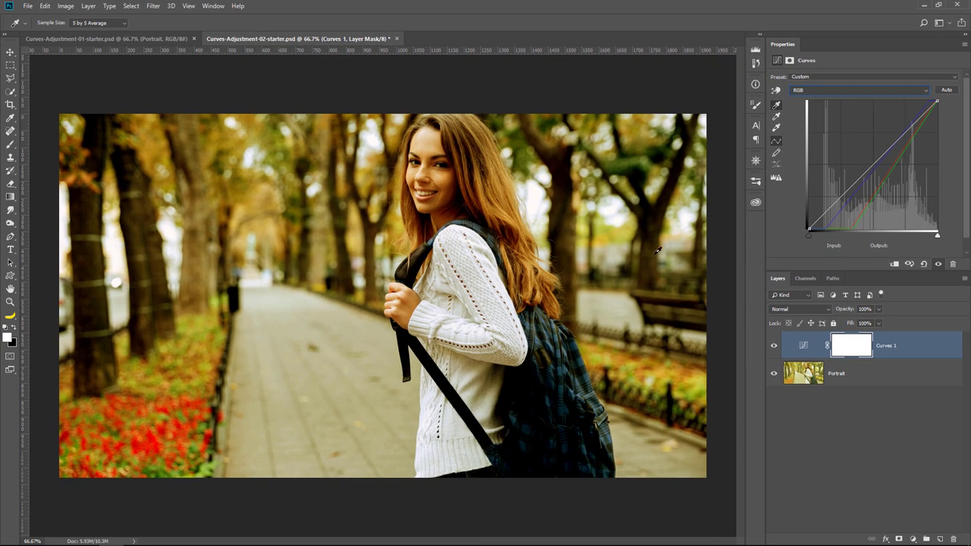
click(657, 250)
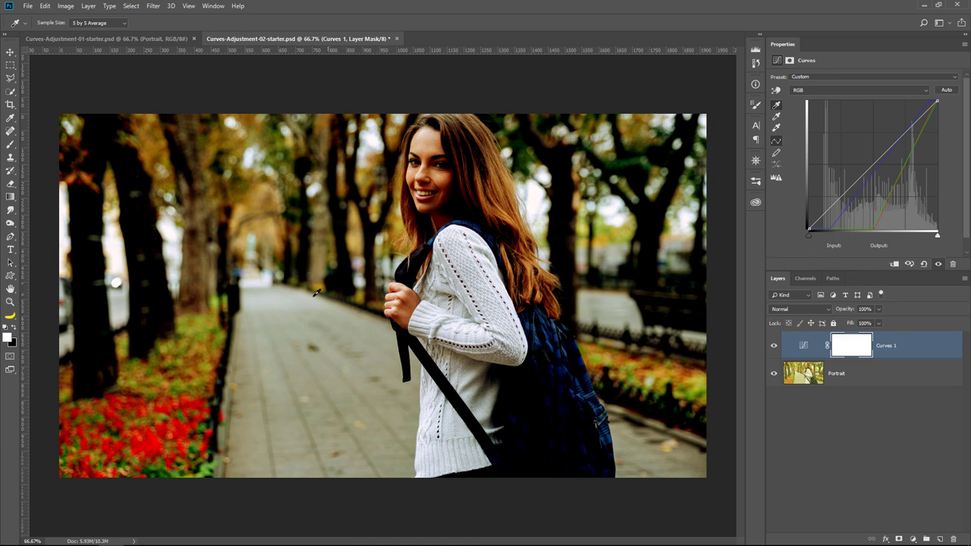
drag(937, 235, 870, 244)
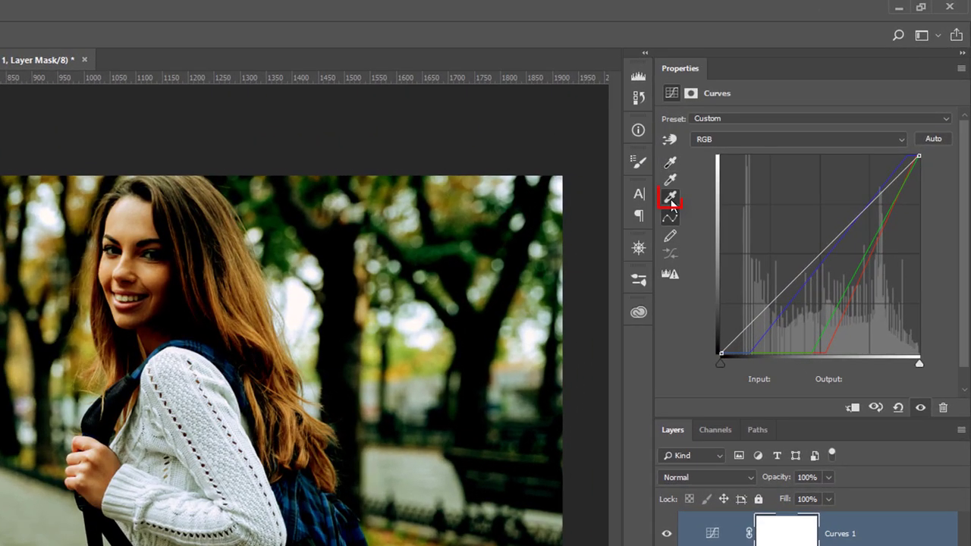
Set the white sweater as white point, then the dark backpack, blowing out the image.
click(671, 199)
click(225, 504)
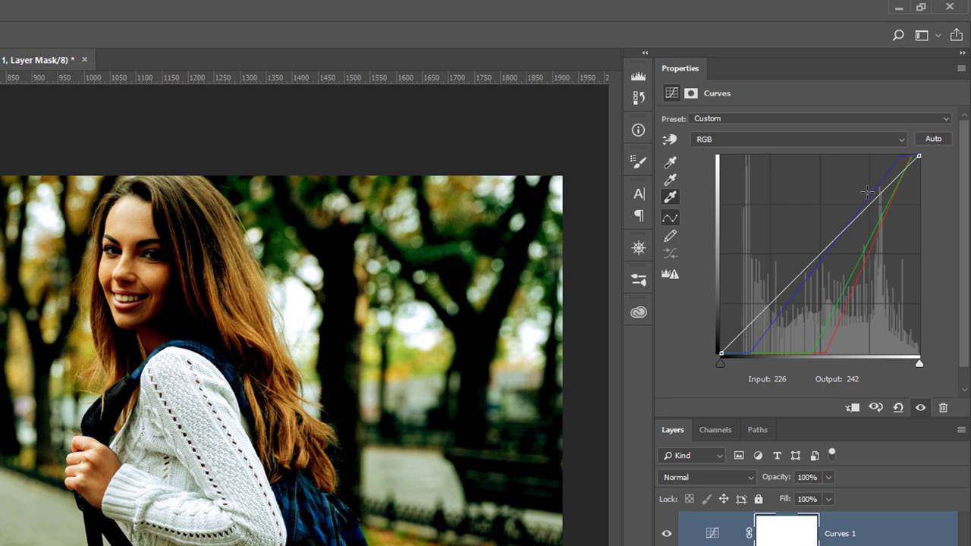
click(315, 507)
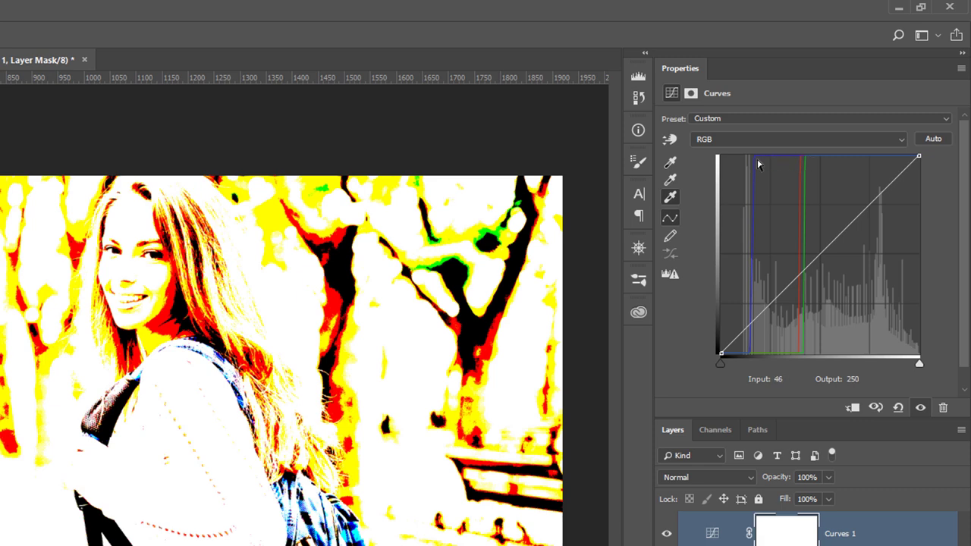
Reset Curves, apply Auto, and try several gray-point samples ending on the pavement.
click(898, 407)
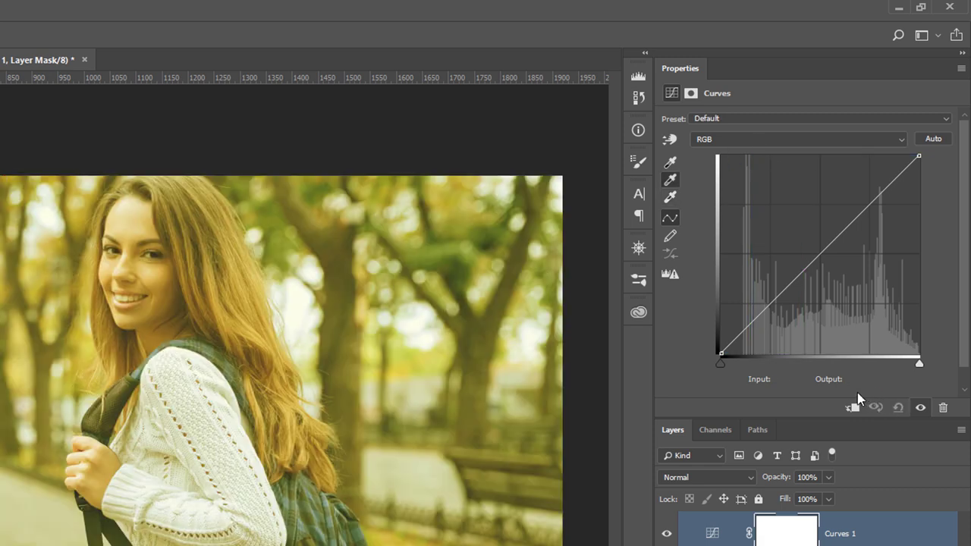
click(933, 139)
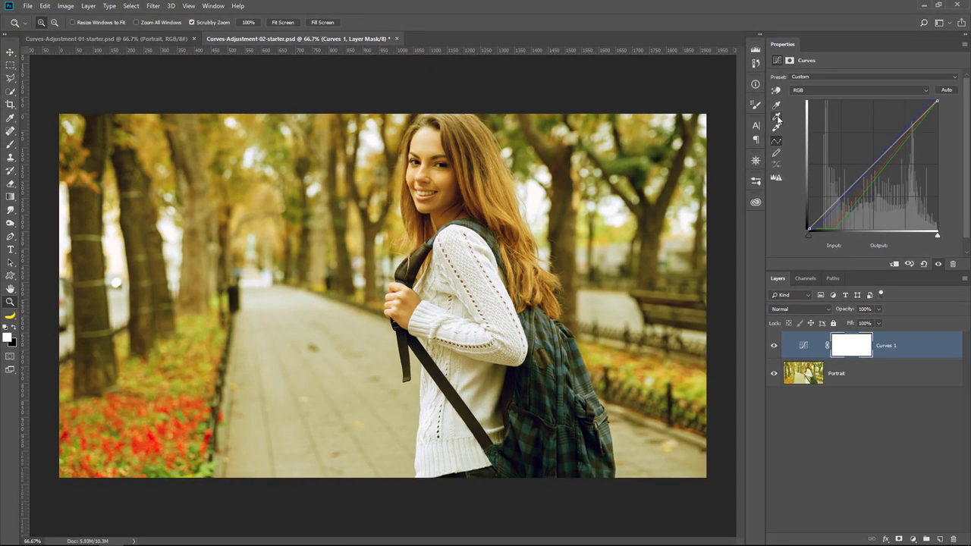
click(777, 116)
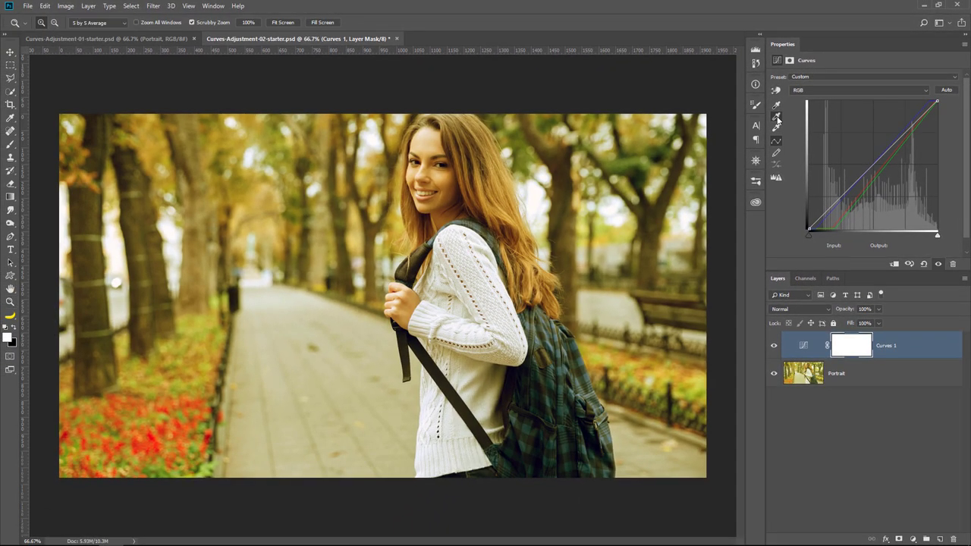
click(502, 307)
click(273, 352)
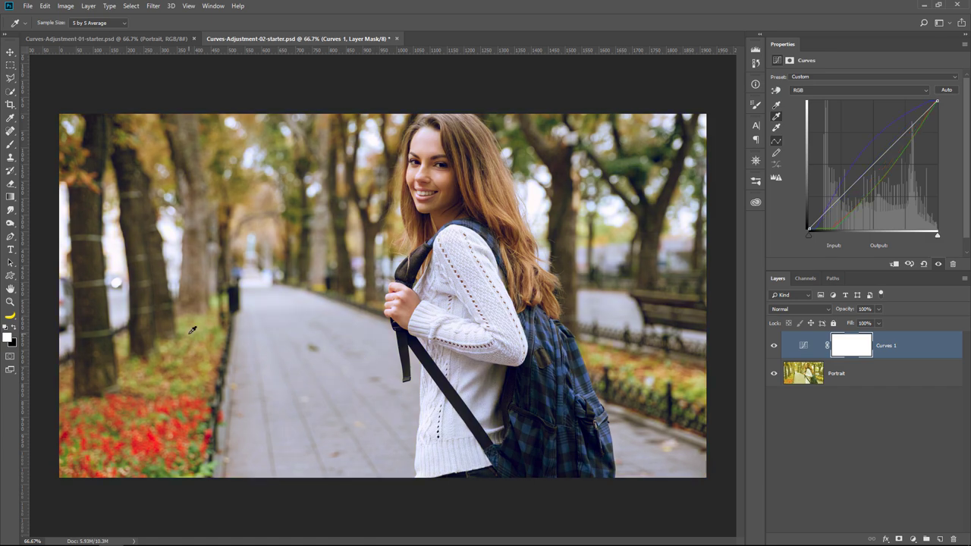
click(193, 330)
click(531, 334)
click(600, 283)
click(304, 354)
Reapply Auto on the RGB curve and set the pavement as neutral gray again.
click(946, 90)
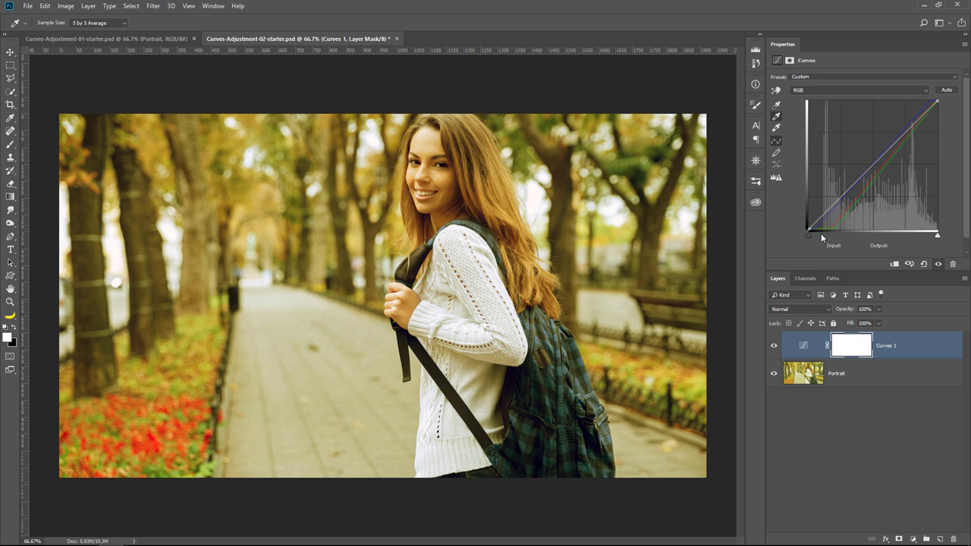
click(892, 89)
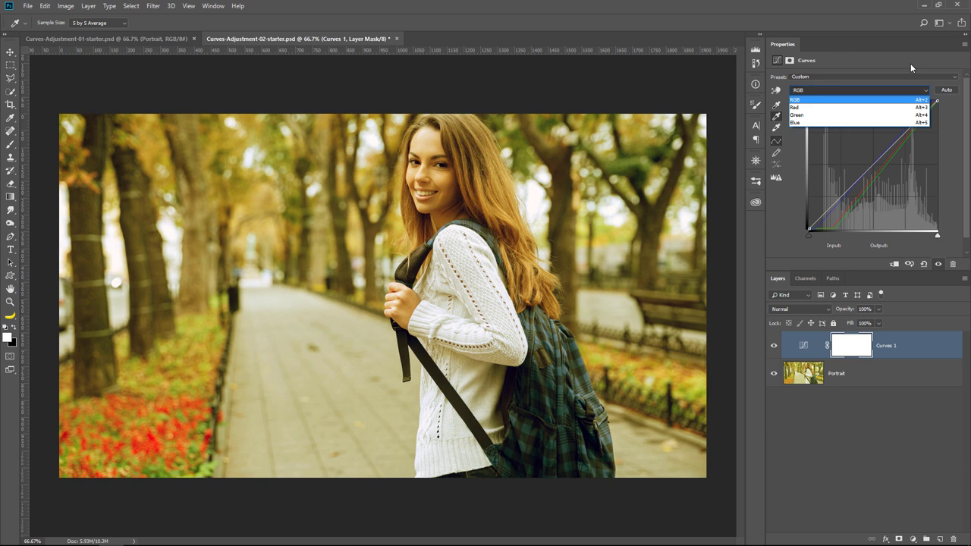
click(910, 63)
click(776, 117)
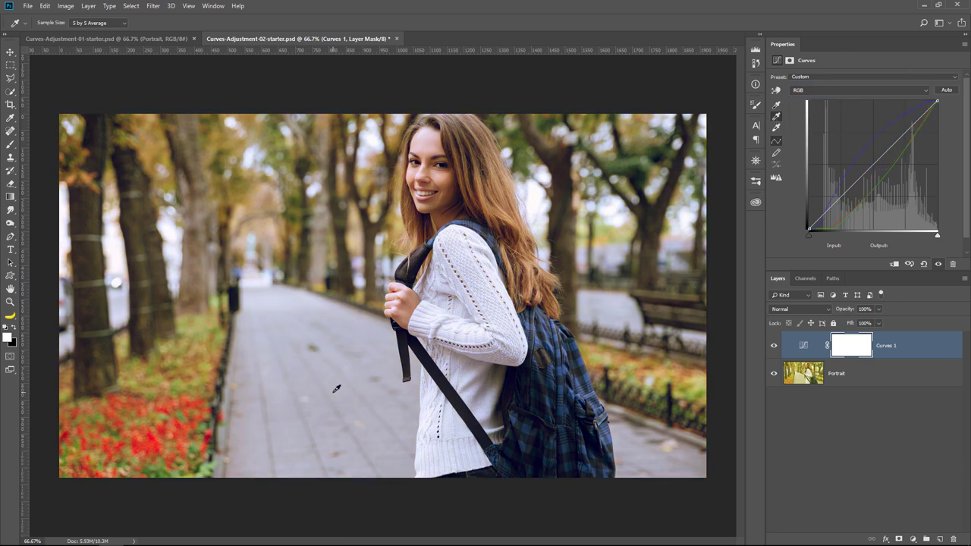
click(335, 393)
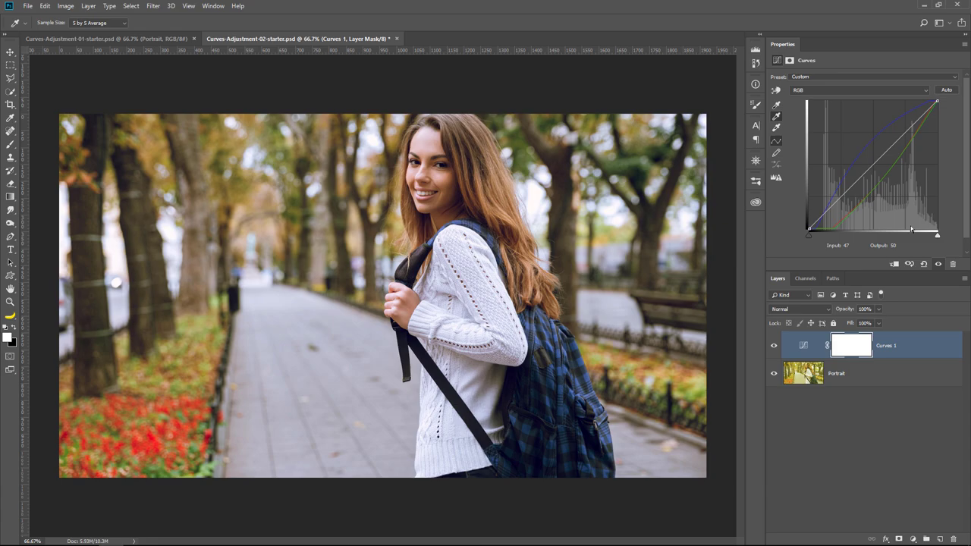